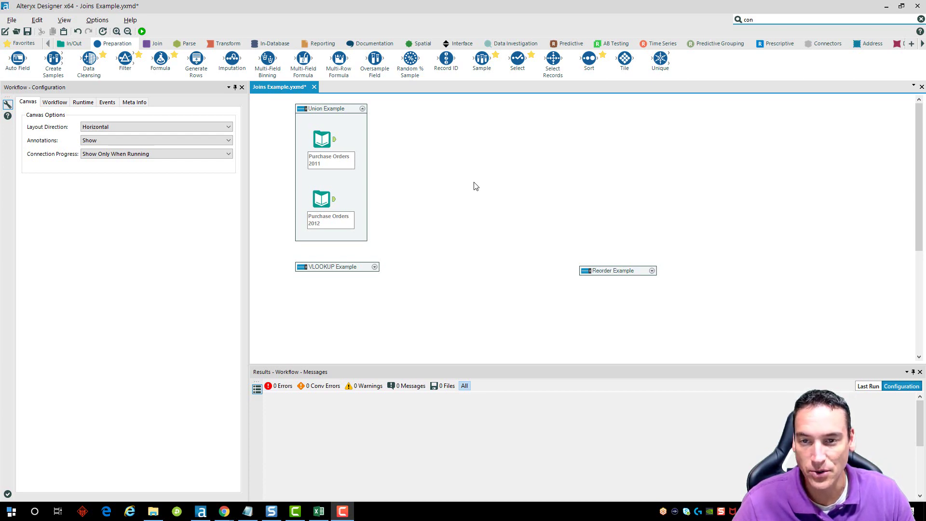
- Scroll through the Purchase Orders 2011 input's data preview to inspect its columns
left_click(322, 139)
left_click(322, 199)
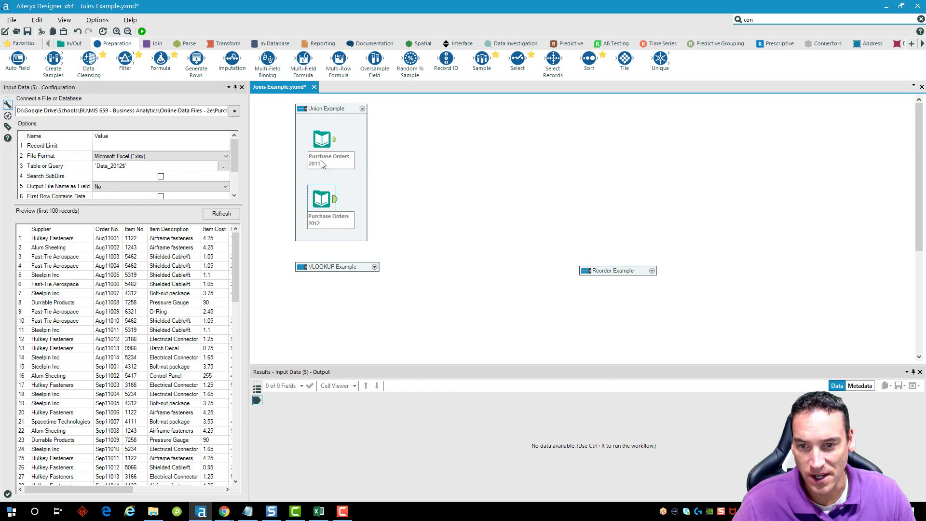
left_click(320, 139)
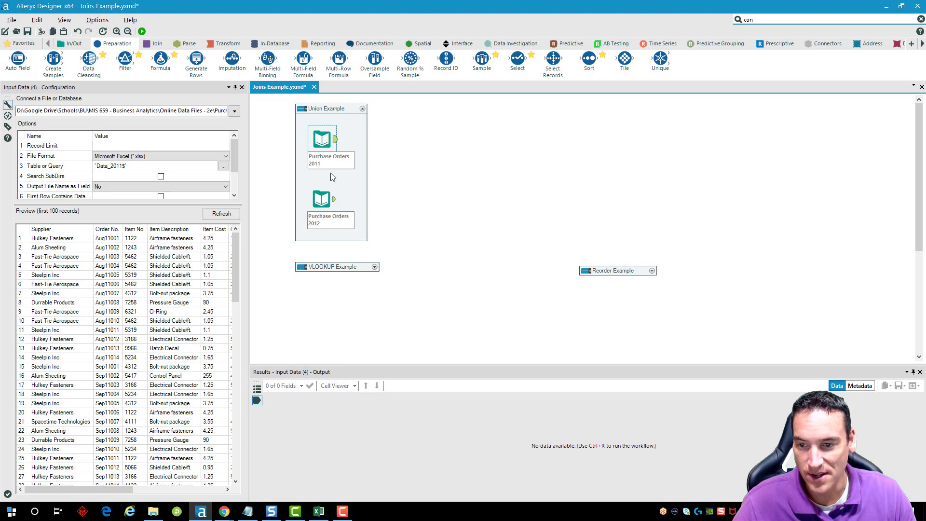
left_click_drag(120, 492, 212, 493)
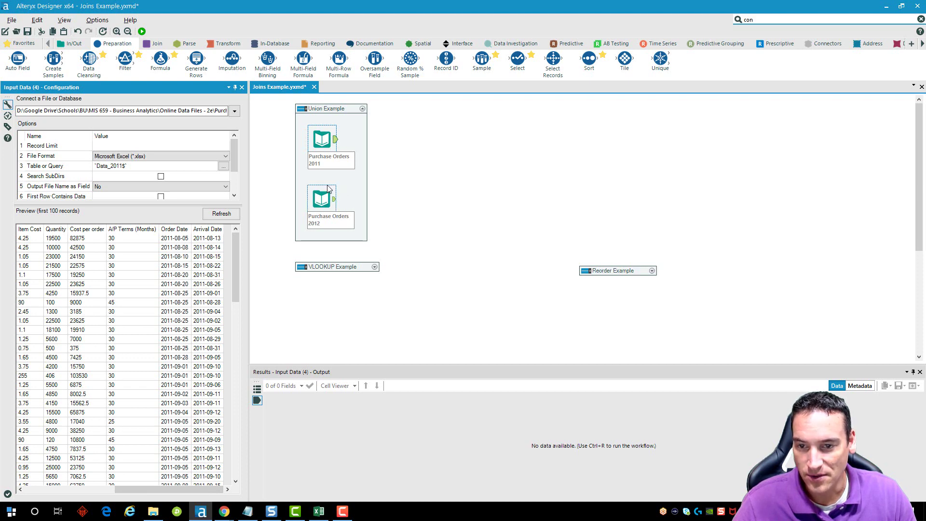
- Inspect the Purchase Orders 2012 input's 'Data_2012$' preview columns
left_click(316, 195)
left_click_drag(130, 492, 170, 492)
left_click(169, 491)
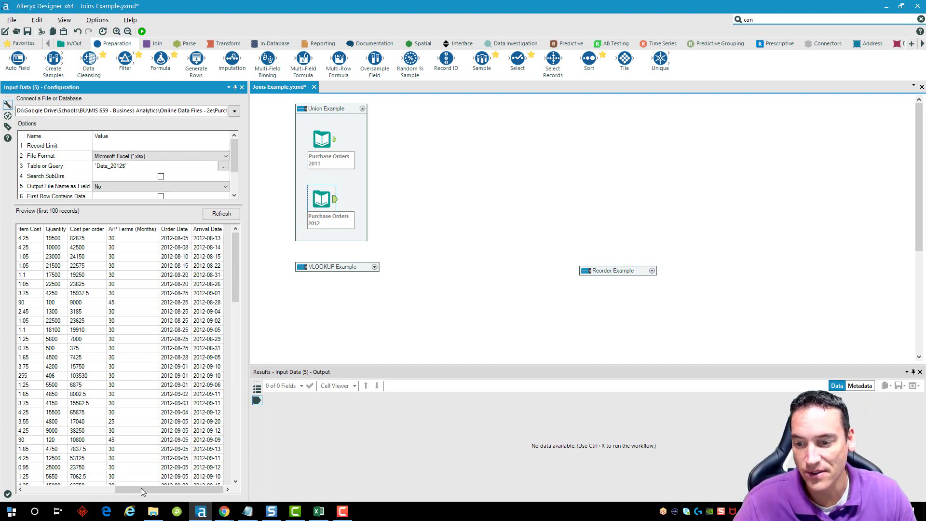
left_click_drag(139, 488, 41, 487)
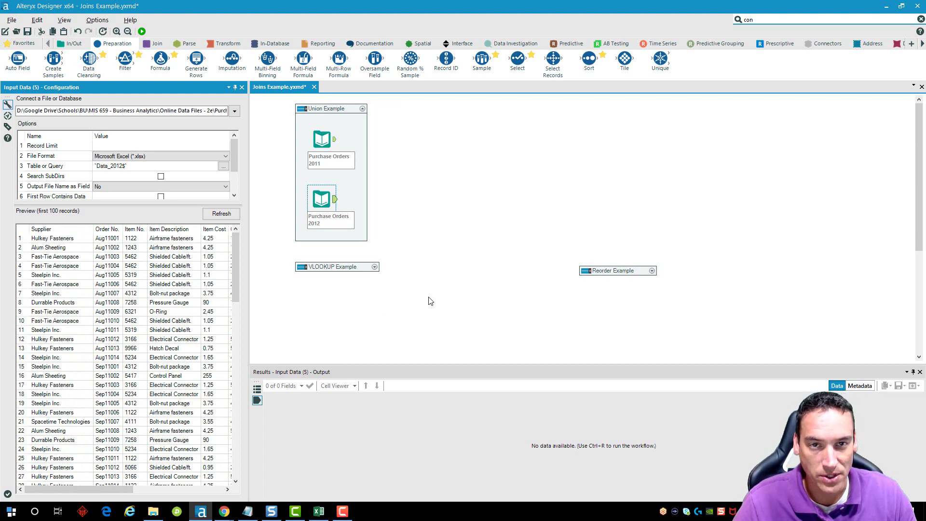
- Place a Union in Union Example fed by both order inputs, keeping Auto Config by Name
left_click(158, 43)
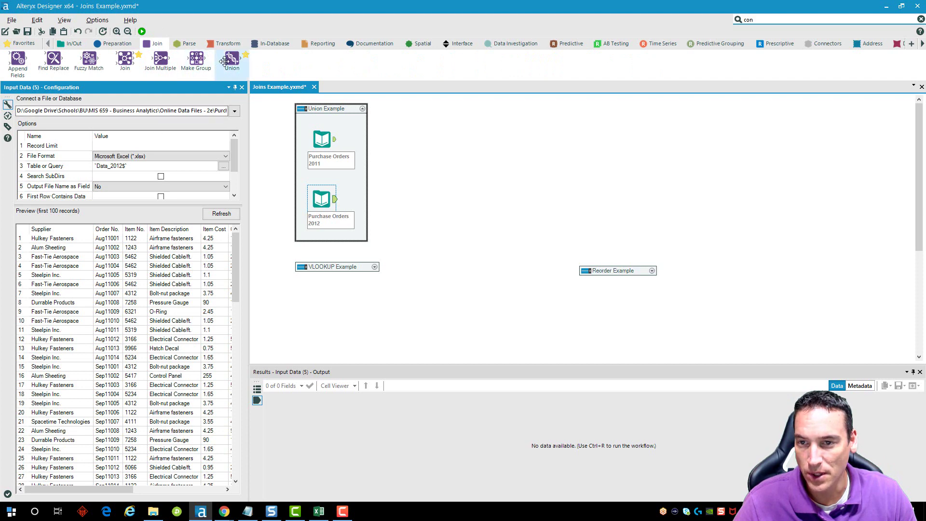
left_click_drag(232, 61, 396, 179)
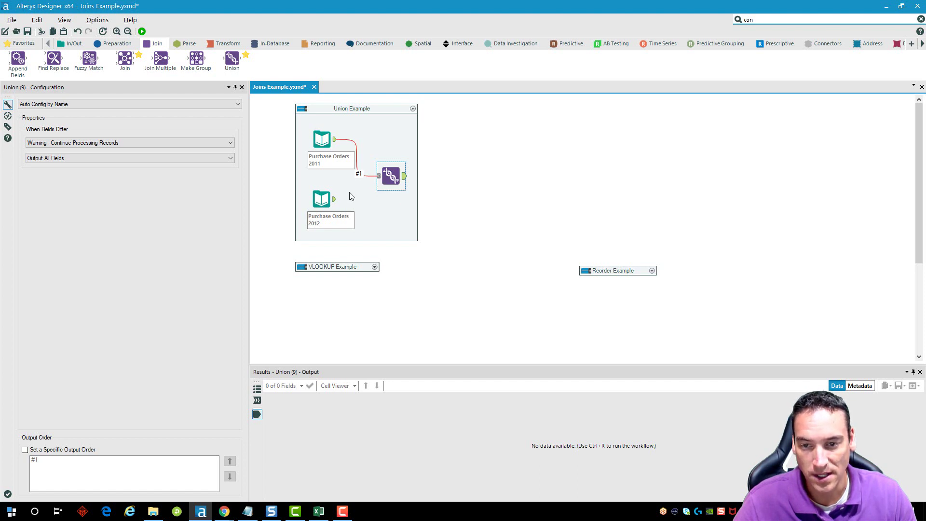
left_click_drag(335, 199, 377, 176)
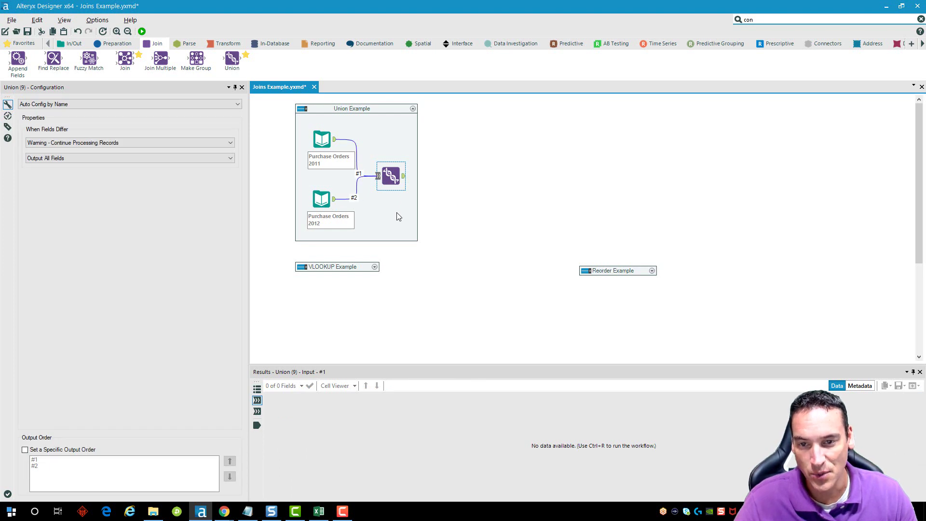
left_click_drag(386, 173, 386, 170)
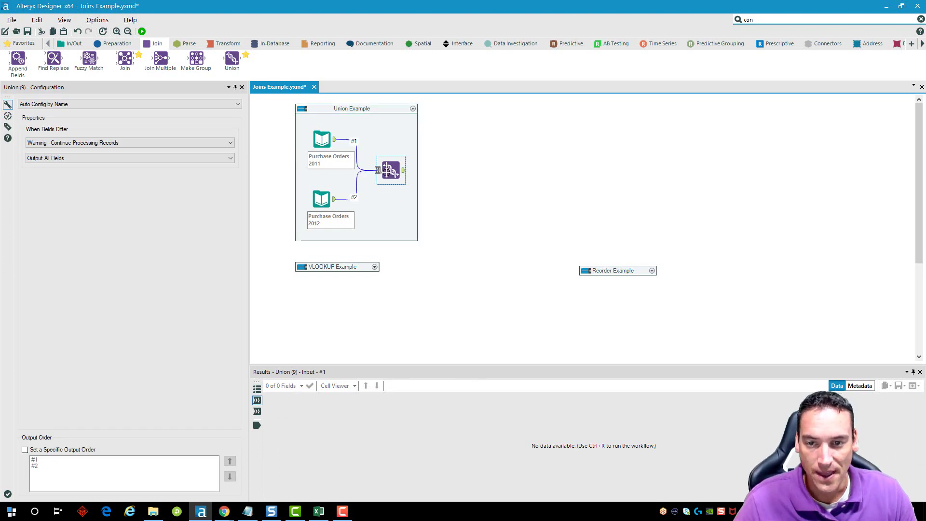
left_click(40, 105)
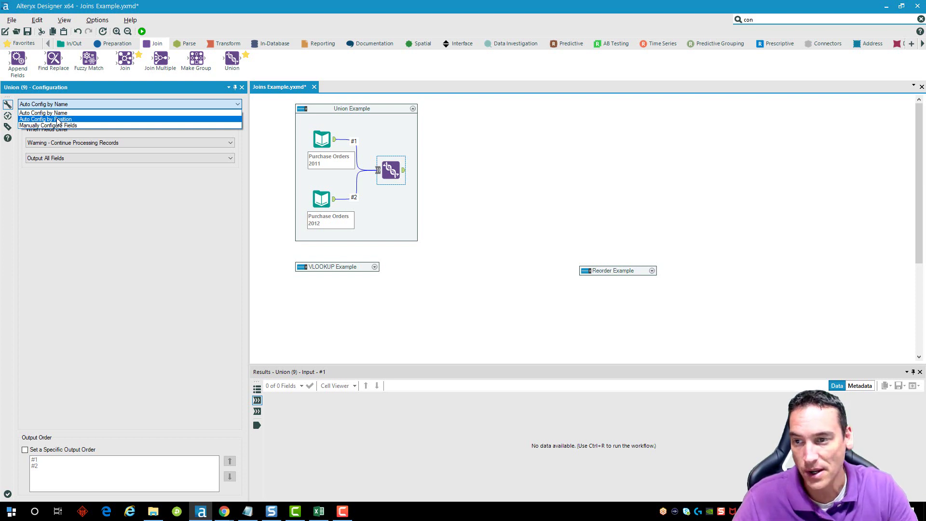
left_click(88, 114)
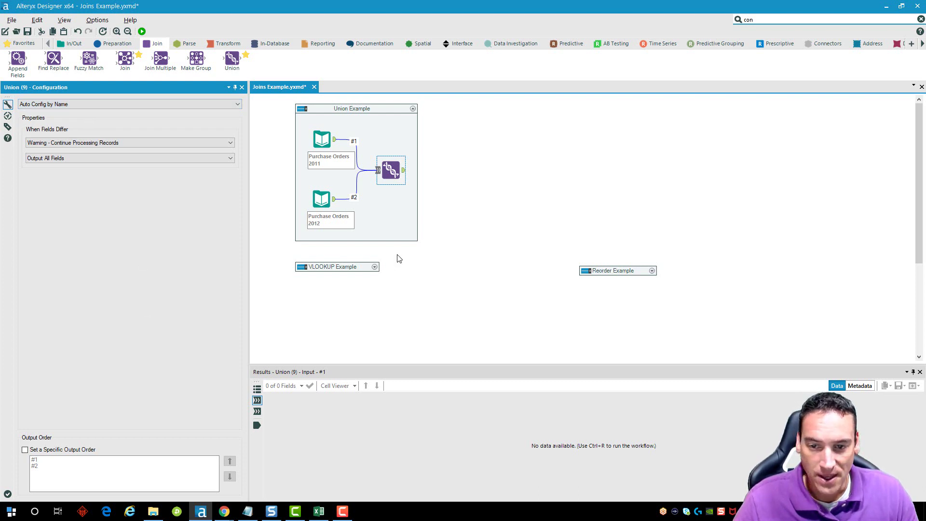
- Add a Browse after the Union and recheck the 2011 and 2012 inputs
right_click(396, 170)
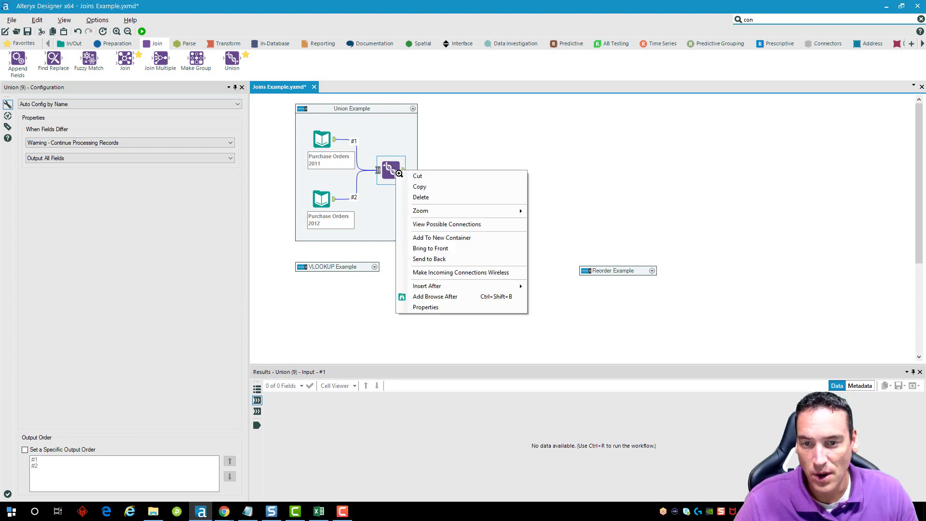
left_click(437, 297)
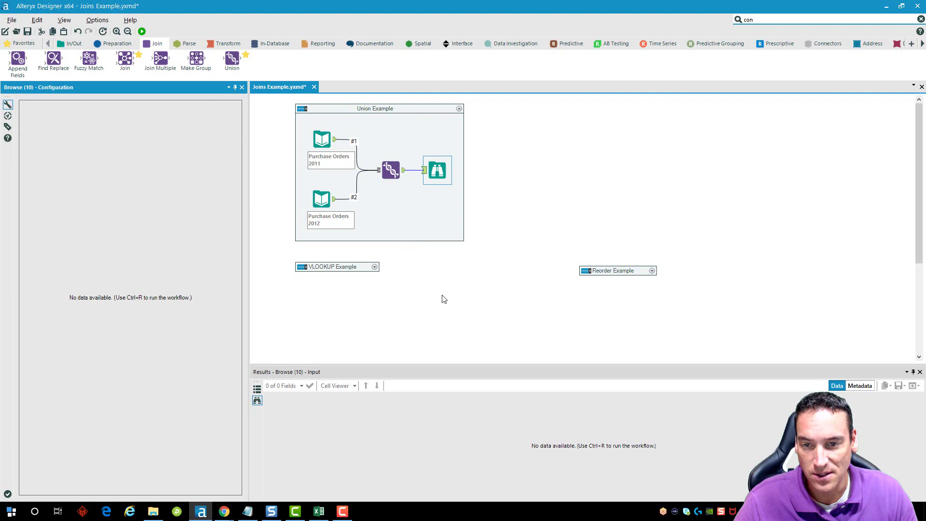
left_click(323, 139)
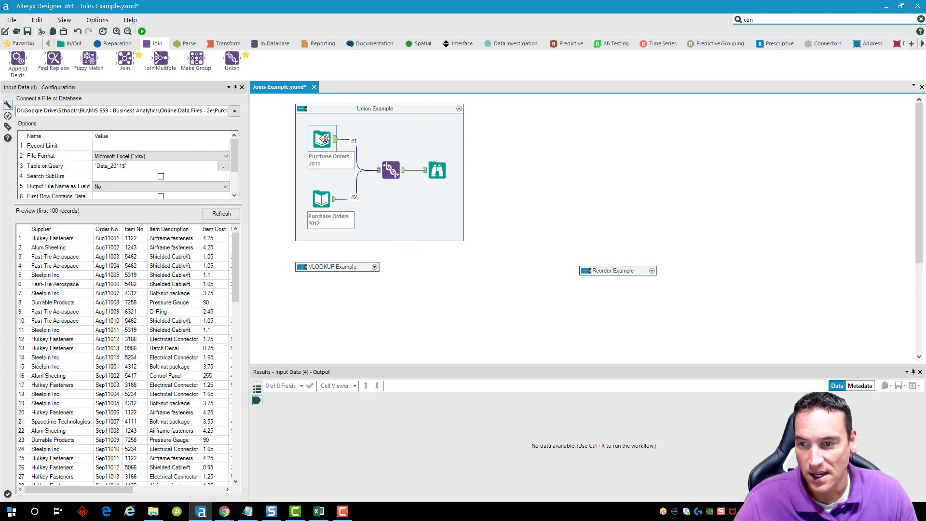
left_click_drag(233, 247, 259, 185)
left_click(325, 196)
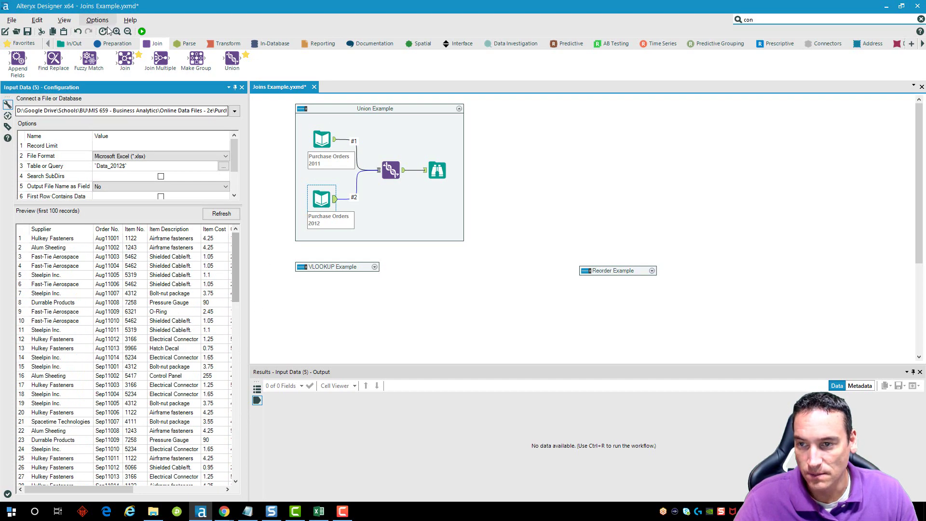
- Run the workflow and view the 188 combined records in the Browse
left_click(142, 32)
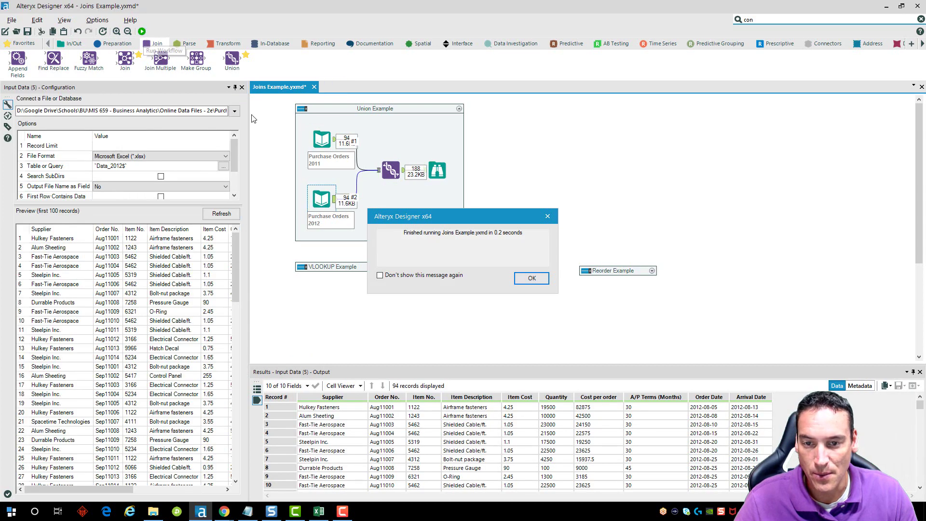
left_click(531, 278)
left_click(436, 170)
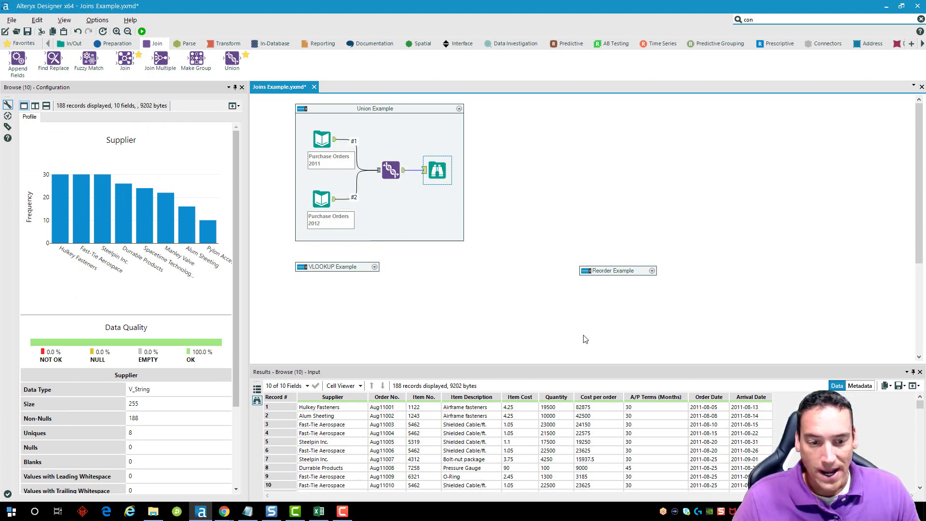
- Profile Order Date in the Browse results, confirming dates from 2011-08-05 to 2012-11-05
left_click(712, 417)
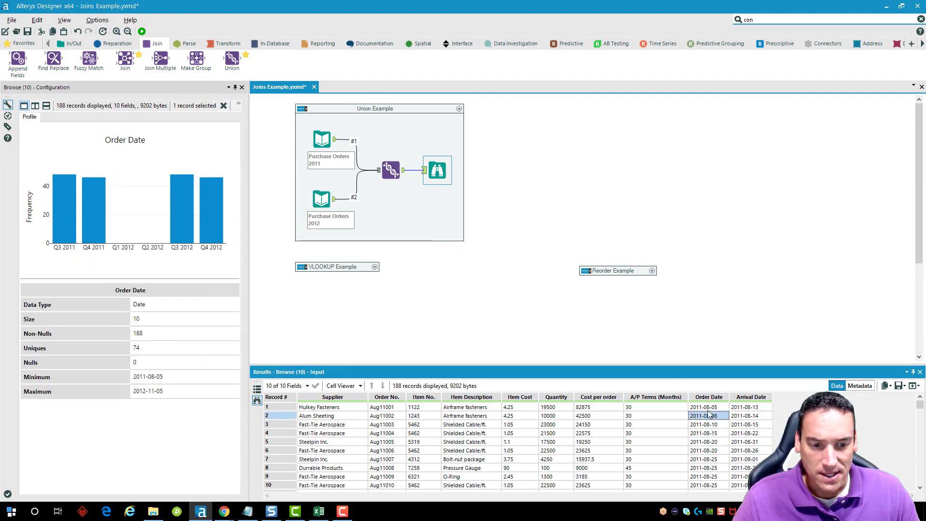
scroll(709, 445, "down", 5)
scroll(710, 445, "down", 20)
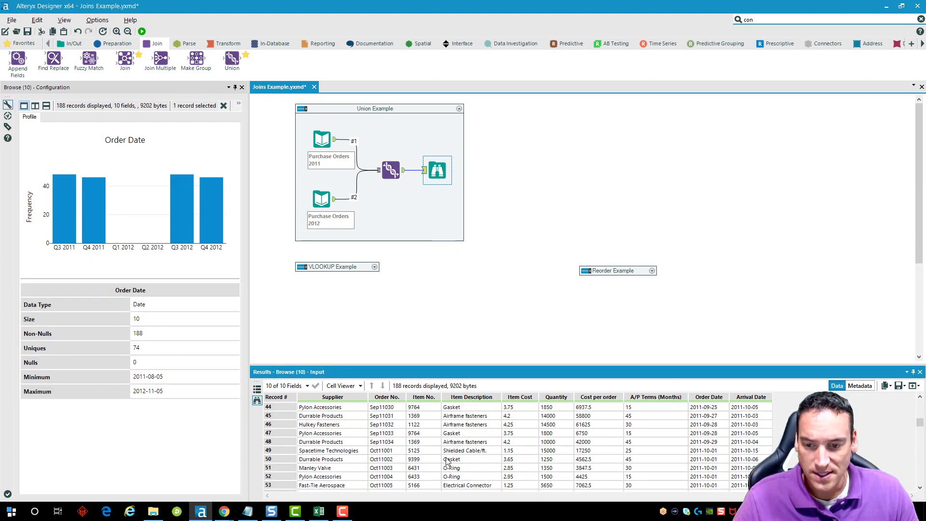
scroll(313, 437, "up", 2)
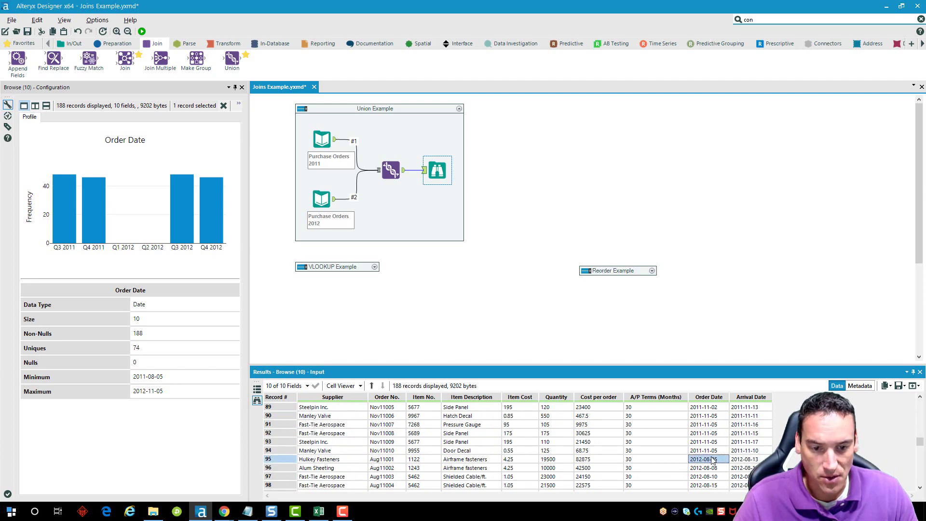
scroll(702, 449, "down", 6)
scroll(702, 450, "down", 10)
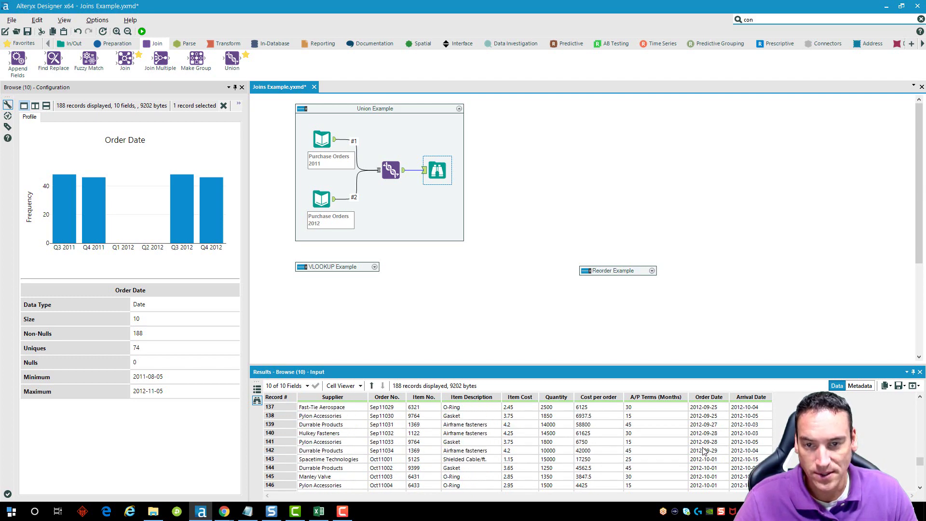
left_click(437, 172)
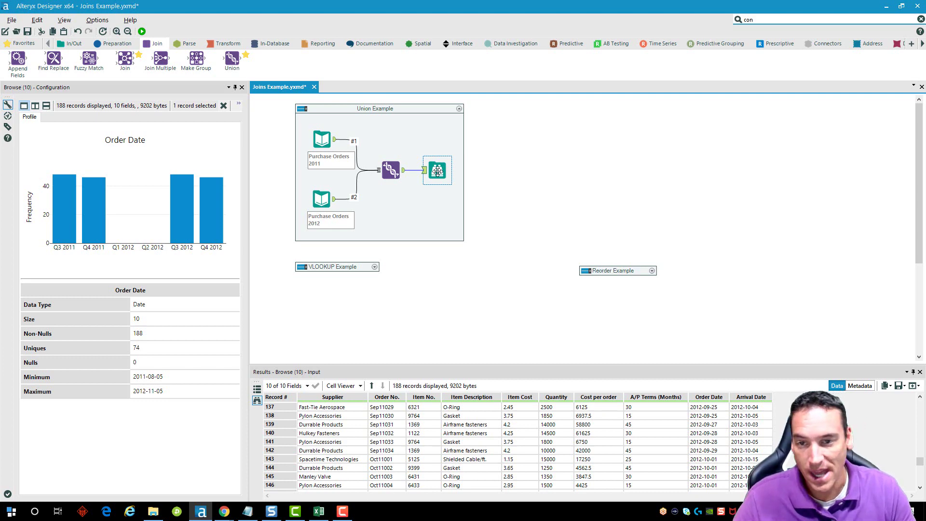
left_click(322, 139)
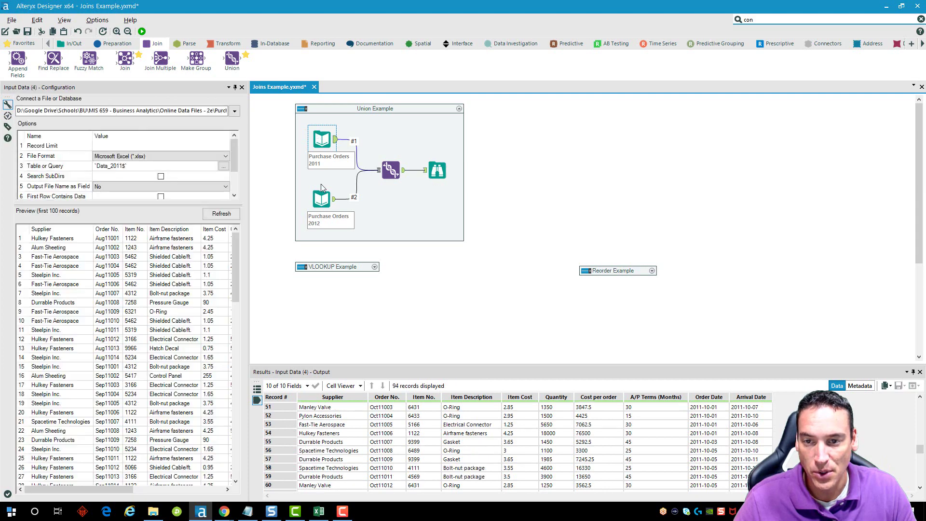
left_click(321, 192)
left_click(322, 139)
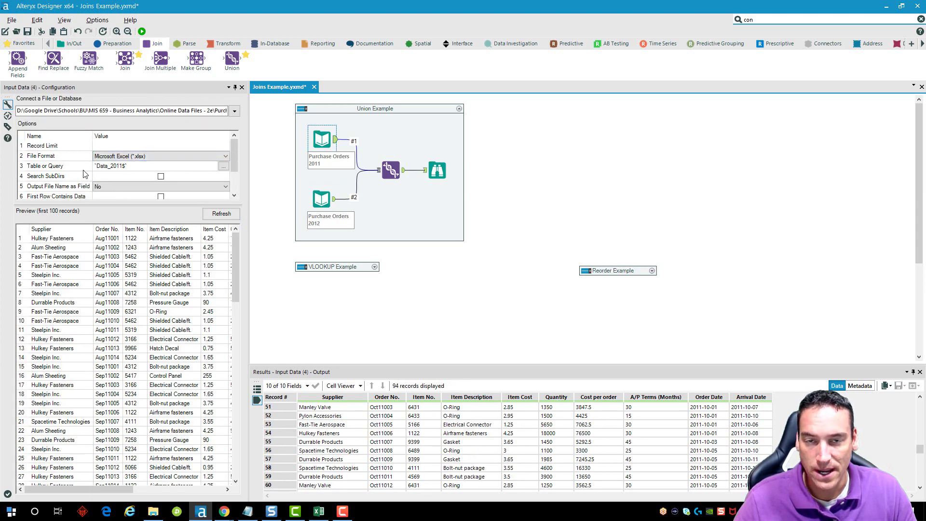
left_click(223, 167)
left_click(450, 215)
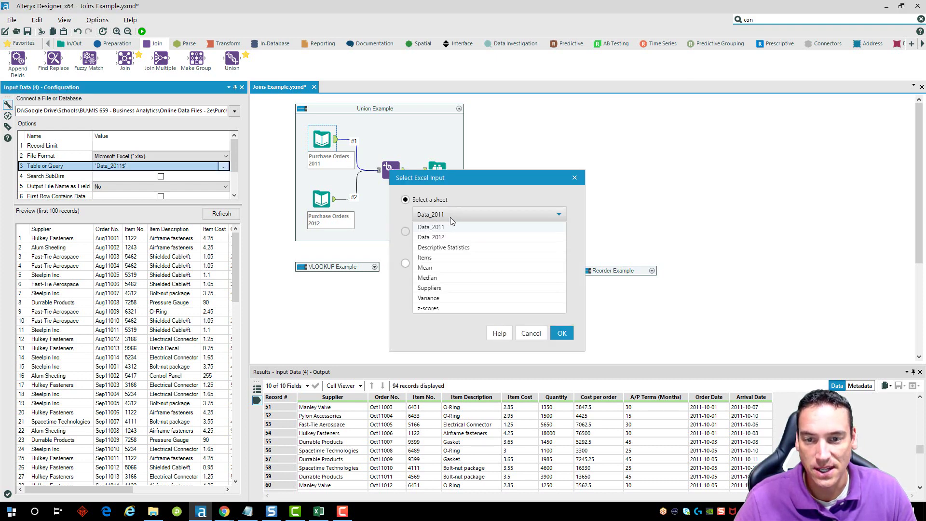
left_click(540, 333)
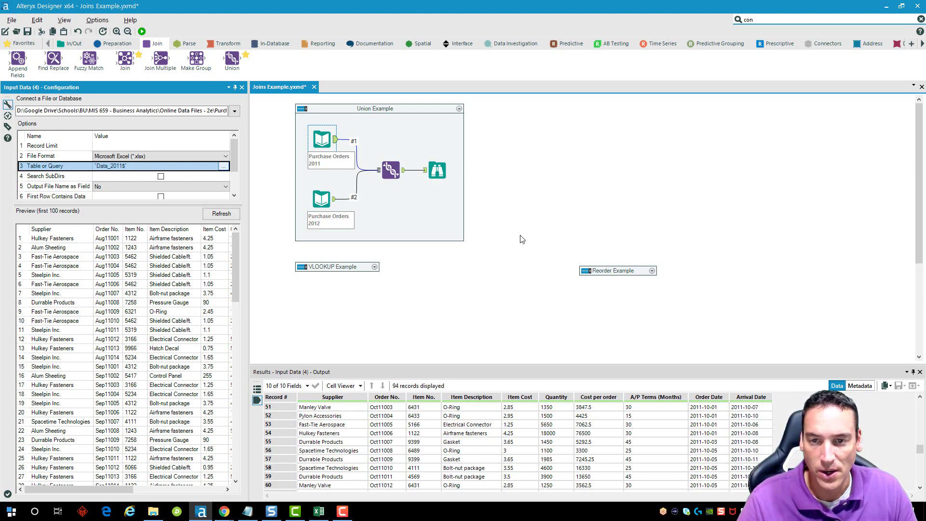
- Collapse Union Example, move VLOOKUP Example higher, and expand it
left_click(459, 111)
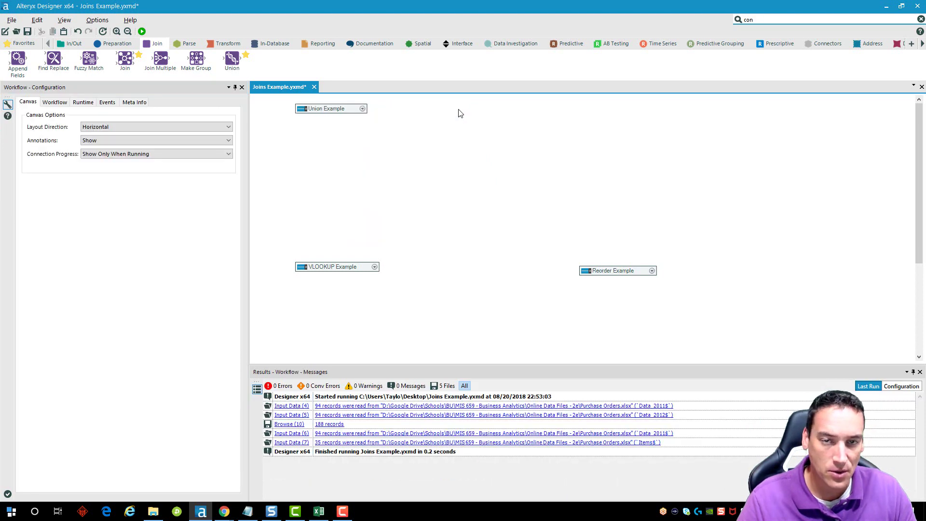
left_click_drag(344, 266, 345, 160)
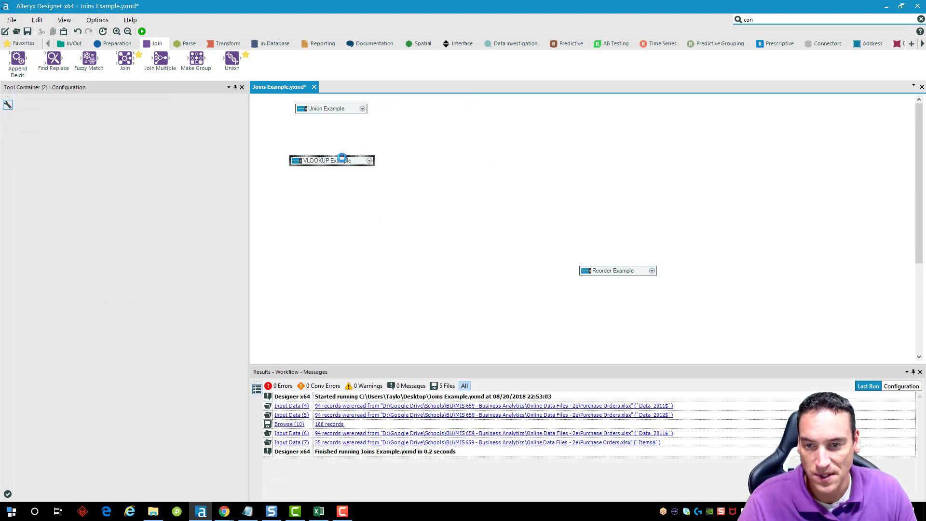
left_click(374, 161)
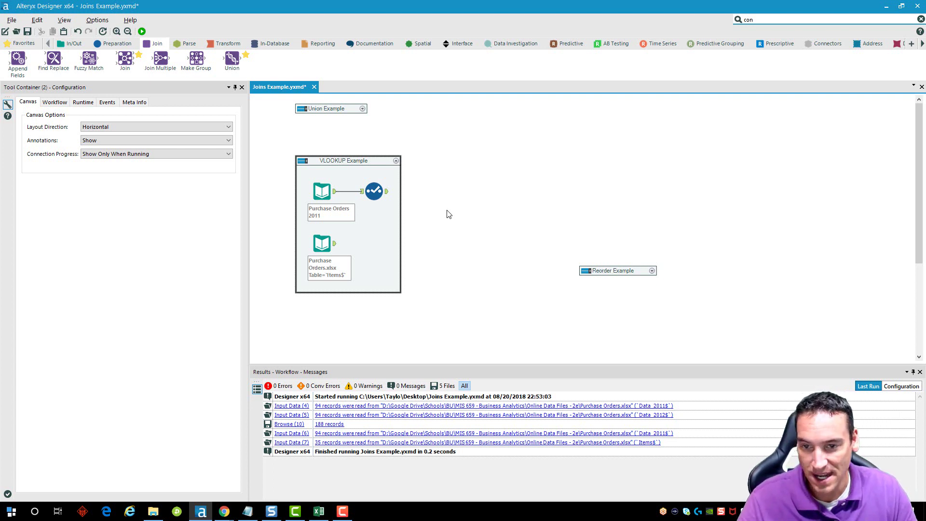
- Review the 2011 input and Select fields, then place a Join after the Select tool
left_click(323, 193)
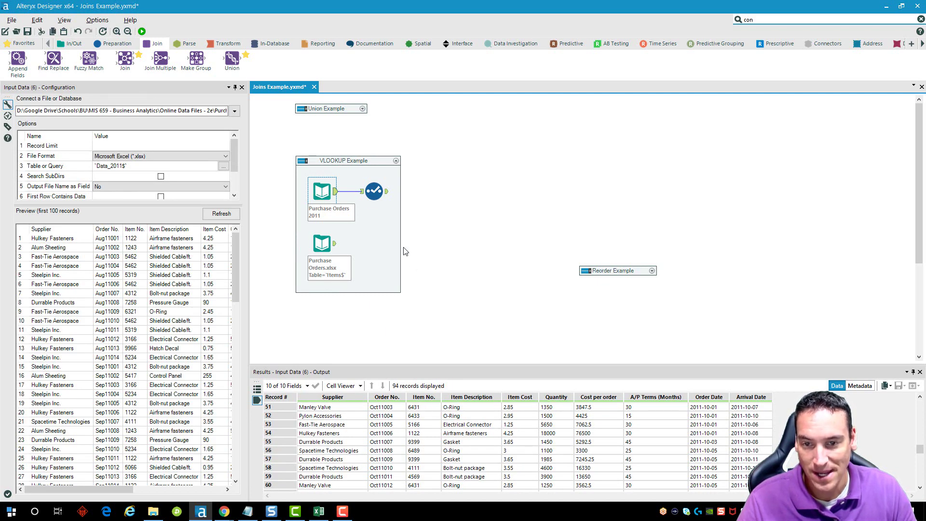
left_click(385, 194)
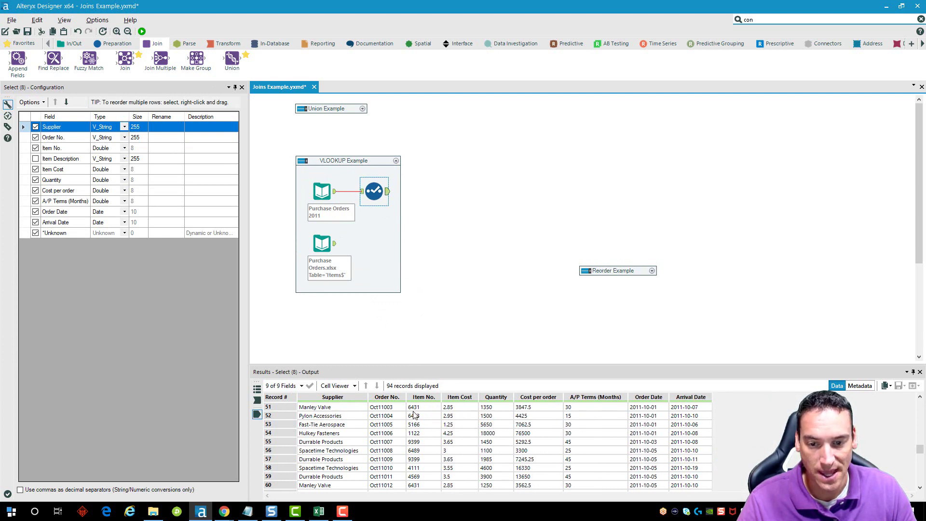
left_click(316, 193)
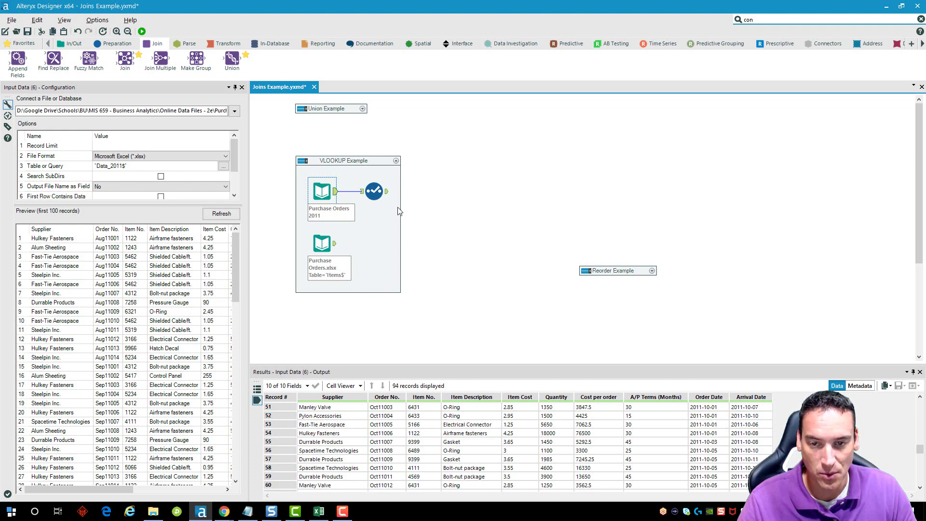
left_click(373, 191)
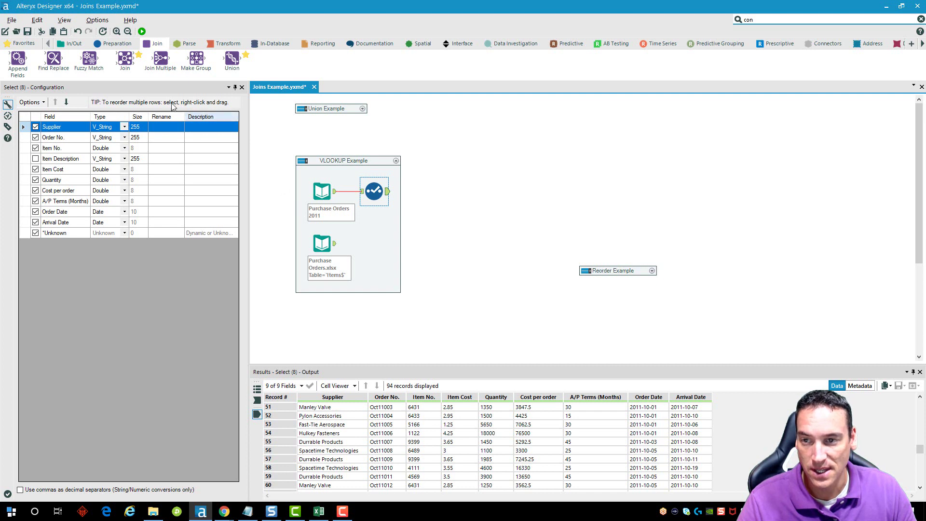
left_click_drag(125, 59, 421, 225)
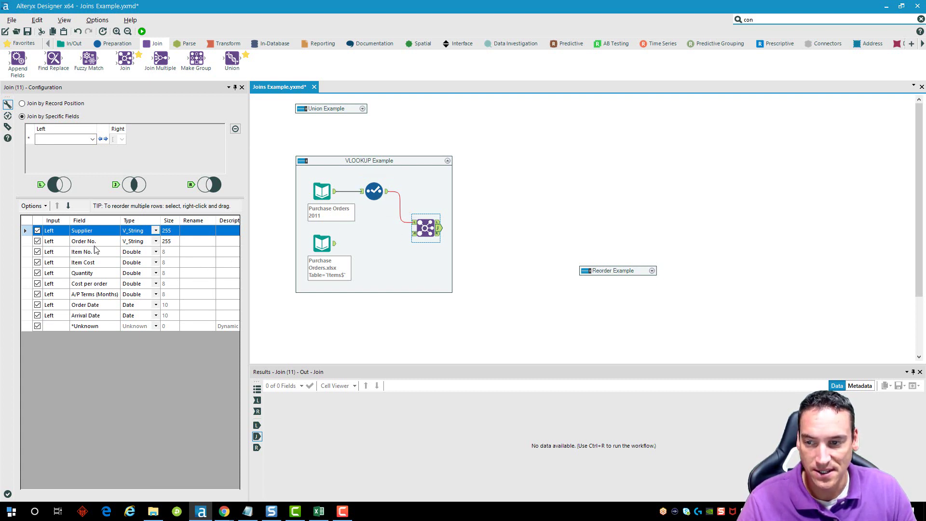
- Connect the Purchase Orders.xlsx 'Items$' input to the Join's right anchor
left_click(324, 246)
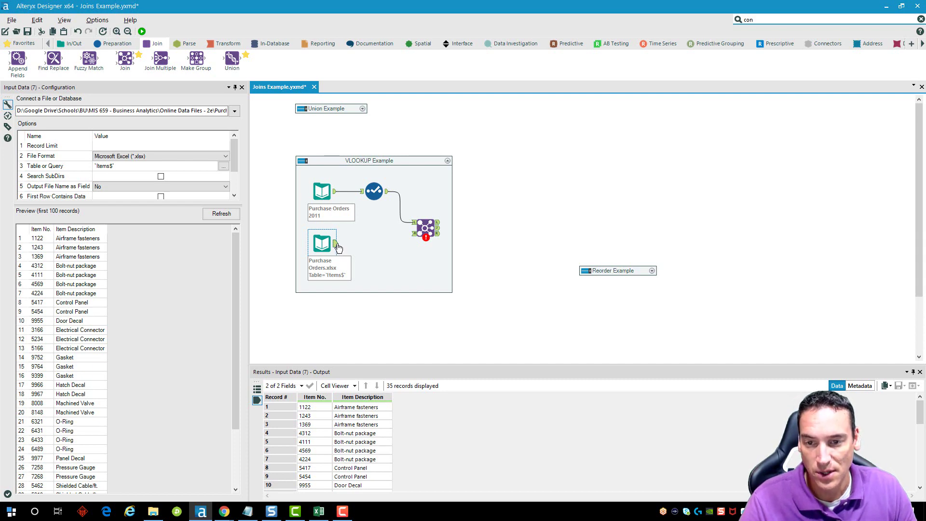
left_click_drag(336, 244, 414, 234)
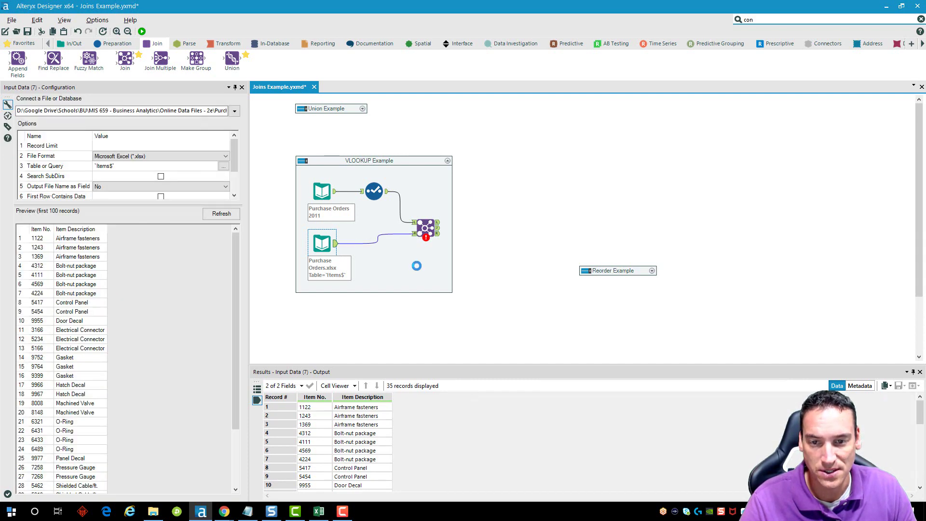
left_click(425, 235)
- Move the Join slightly lower and show its settings with no join fields chosen
left_click_drag(425, 235, 425, 240)
left_click(321, 241)
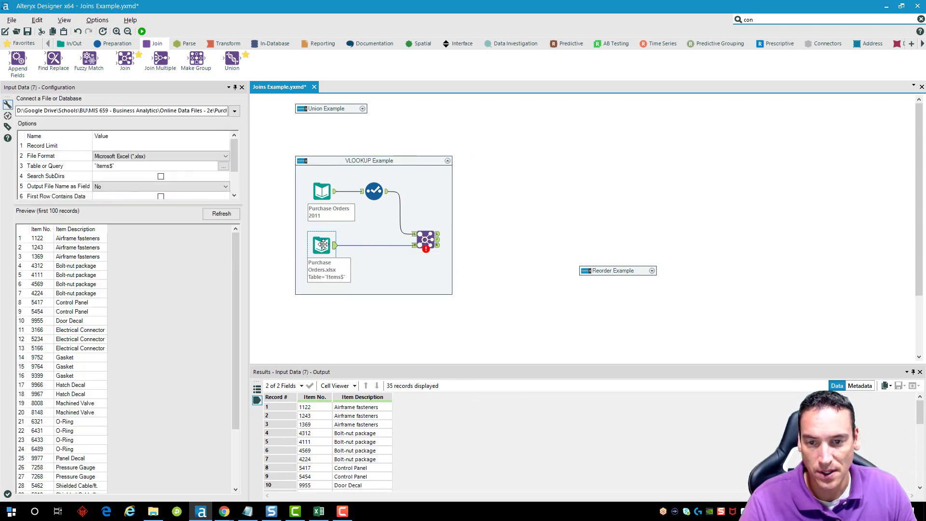
left_click(424, 240)
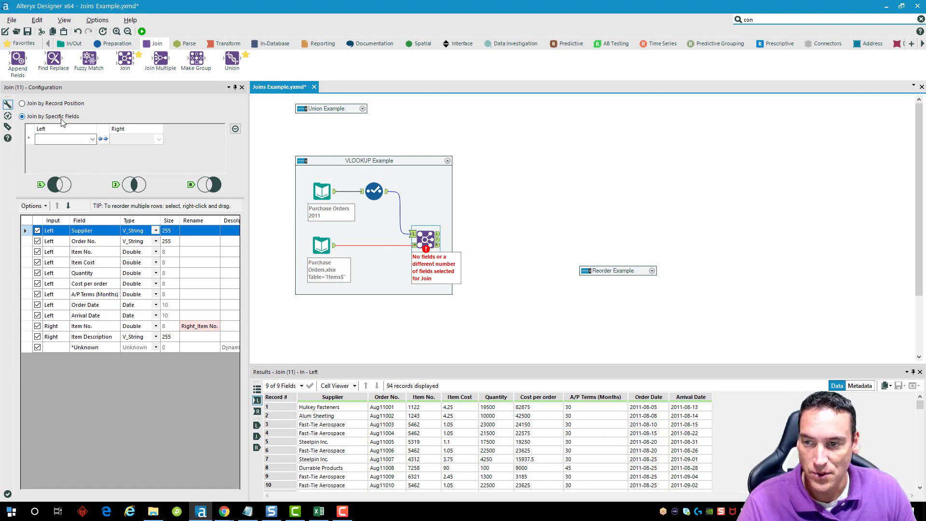
- Set Item No. as both the left and right join fields
left_click(90, 140)
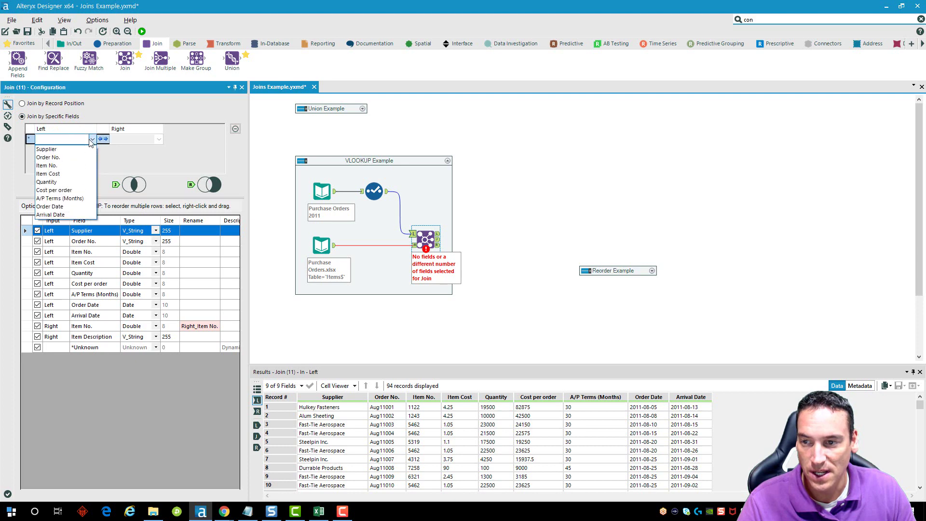
left_click(89, 166)
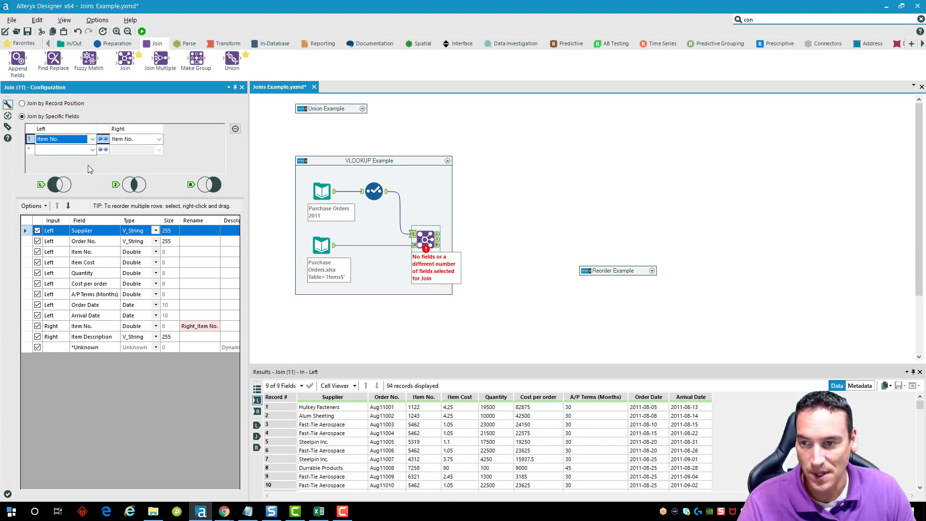
left_click(158, 140)
left_click(159, 151)
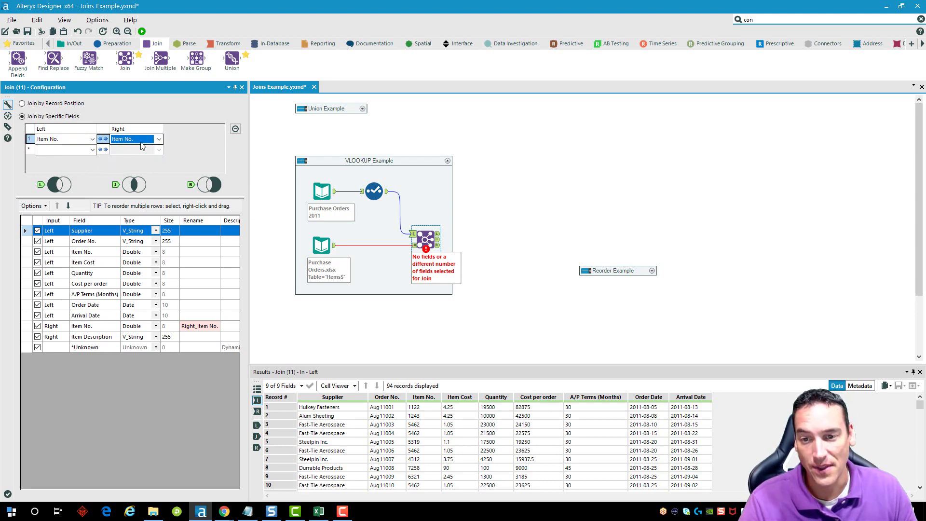
- Confirm the join error cleared and widen the configuration panel
left_click(322, 245)
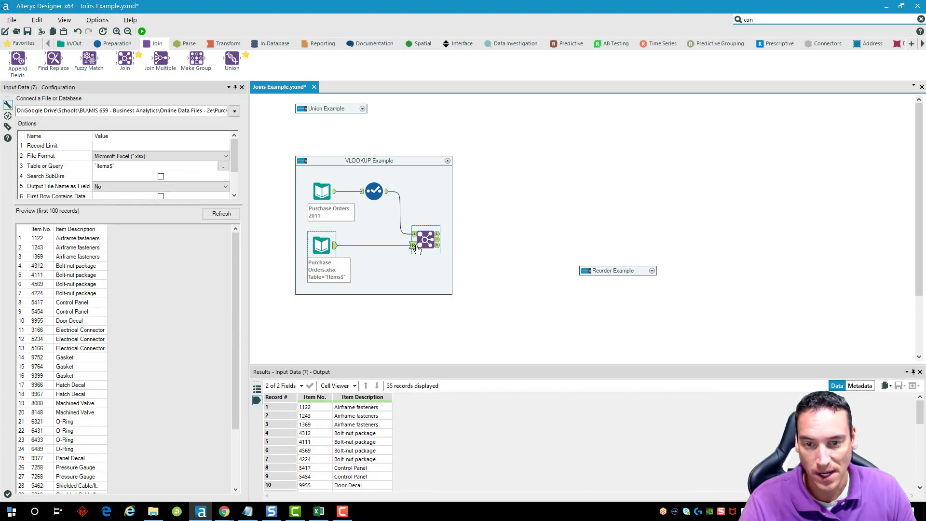
left_click(427, 239)
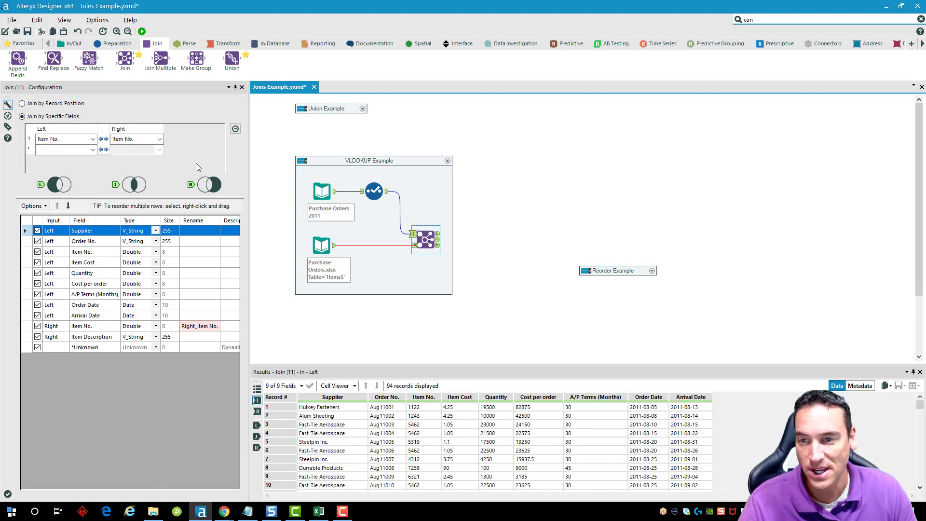
left_click(160, 139)
left_click(160, 138)
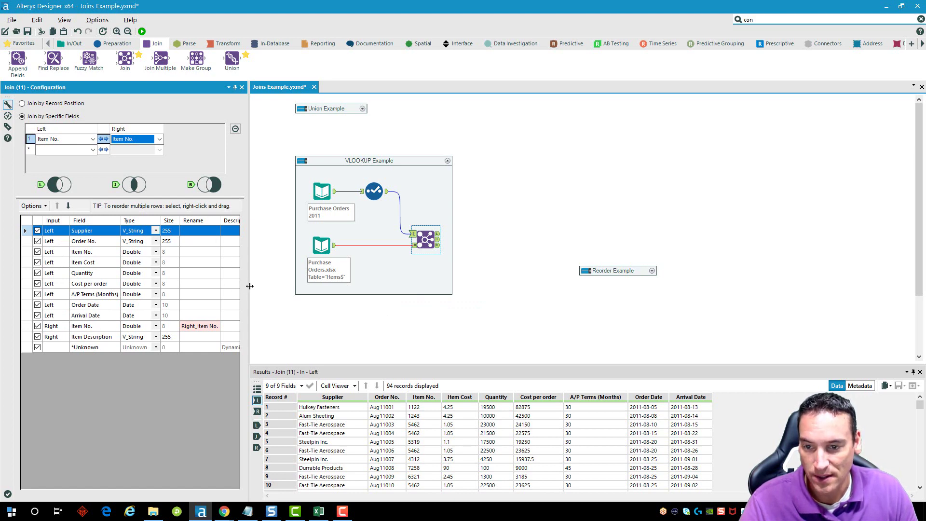
left_click_drag(249, 285, 263, 286)
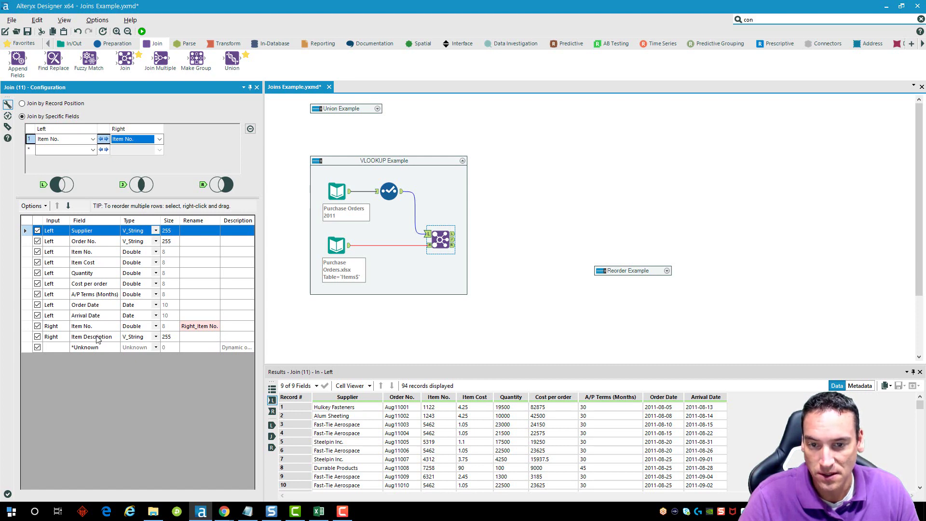
- Add Browse tools after all three Join outputs
right_click(444, 241)
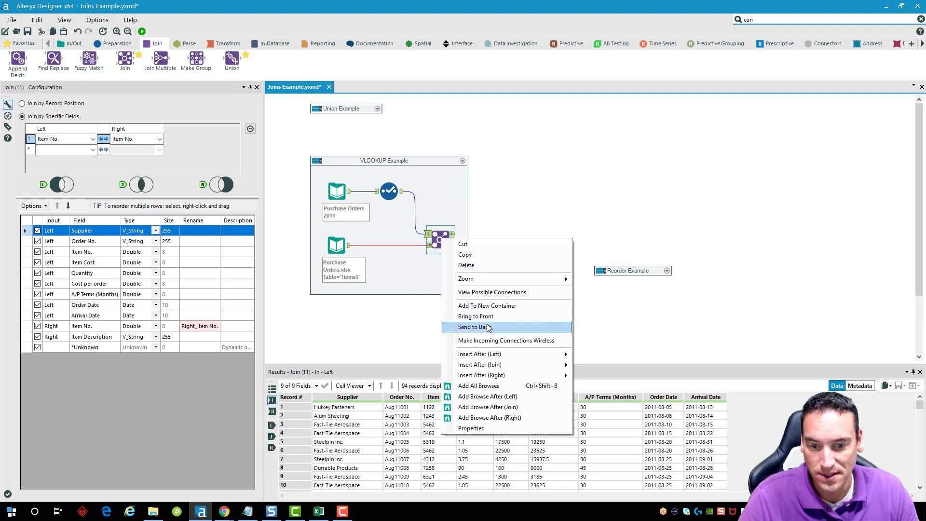
left_click(501, 386)
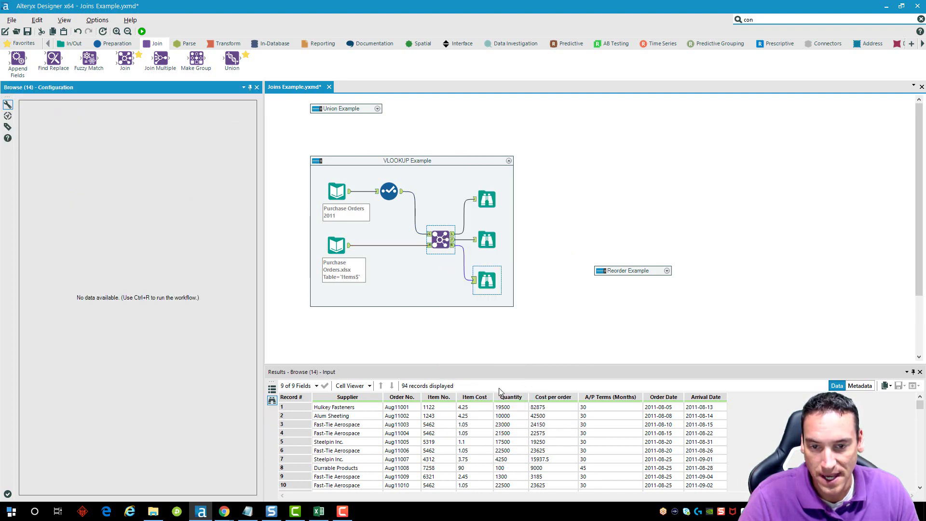
left_click(492, 197)
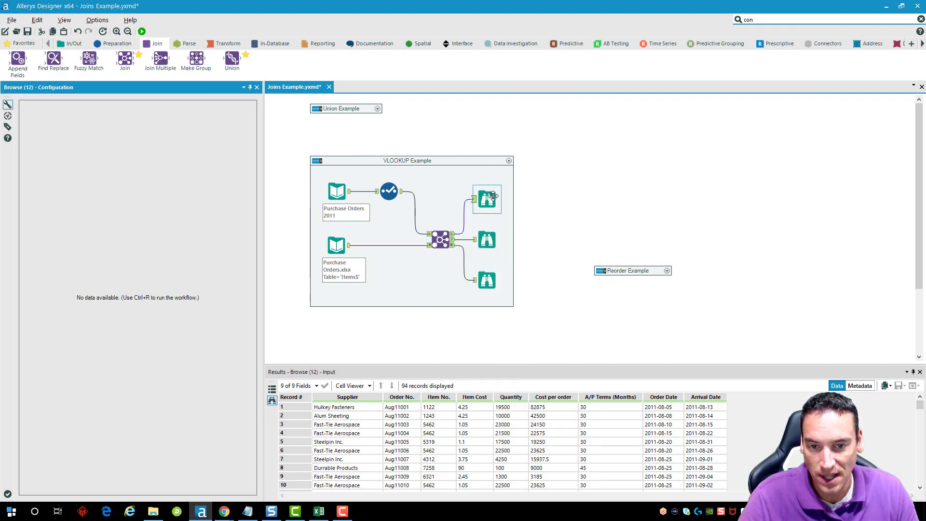
left_click(493, 276)
left_click(491, 236)
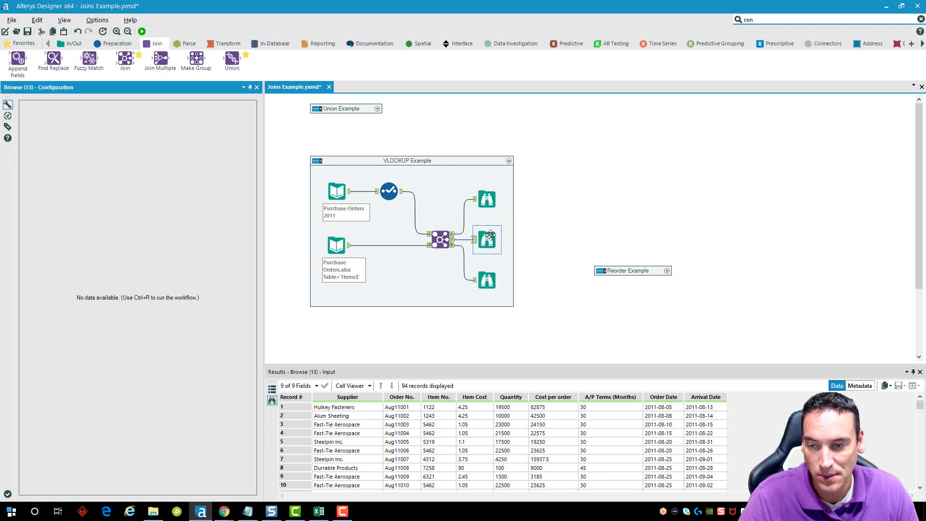
- Run the workflow and profile Item No. in the 94 joined records
left_click(141, 31)
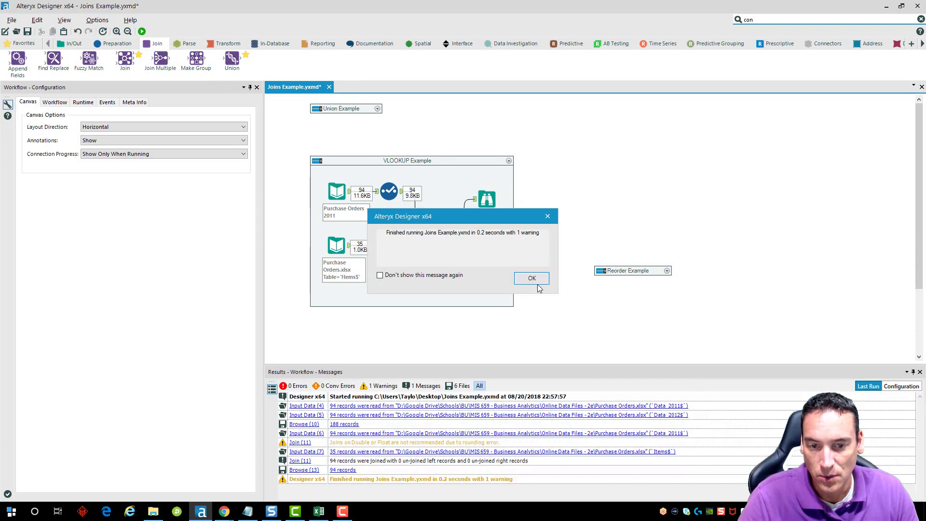
left_click(532, 276)
left_click(487, 240)
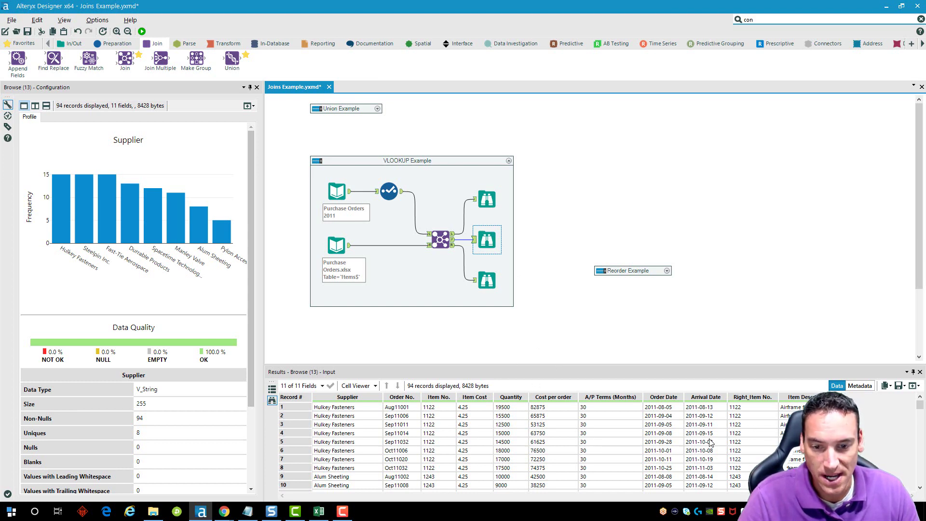
left_click(440, 409)
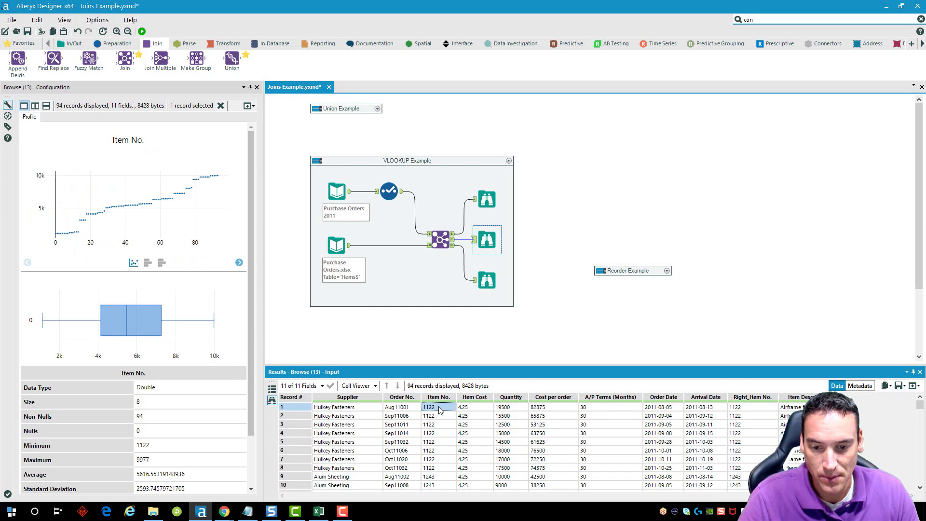
scroll(523, 415, "down", 3)
scroll(513, 423, "up", 3)
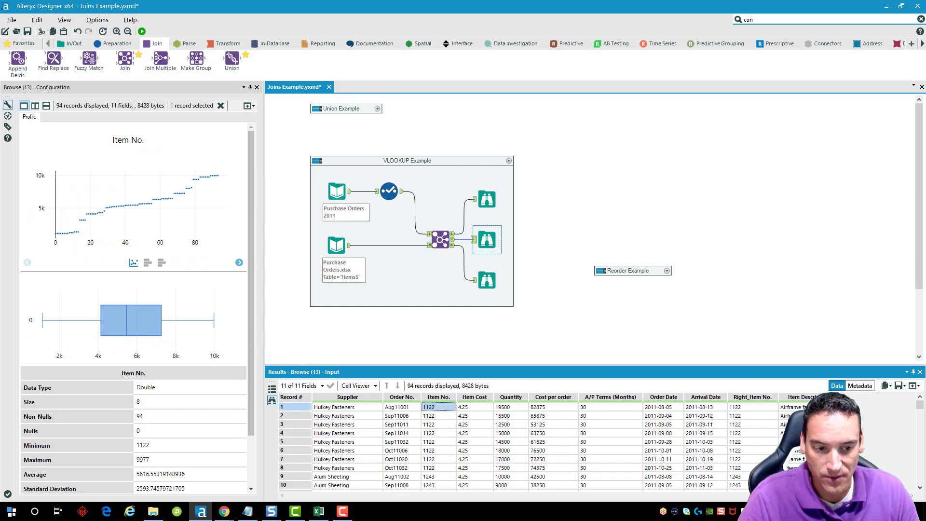
scroll(444, 414, "down", 4)
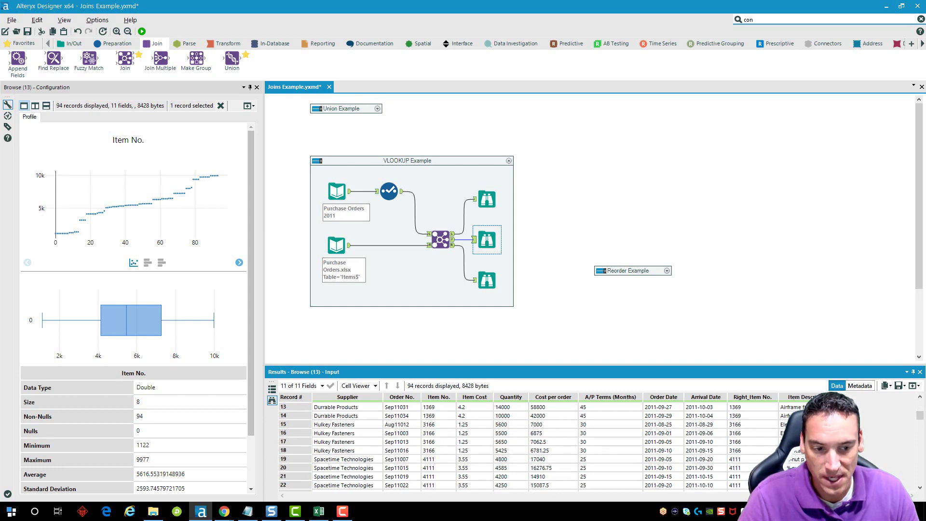
left_click(433, 426)
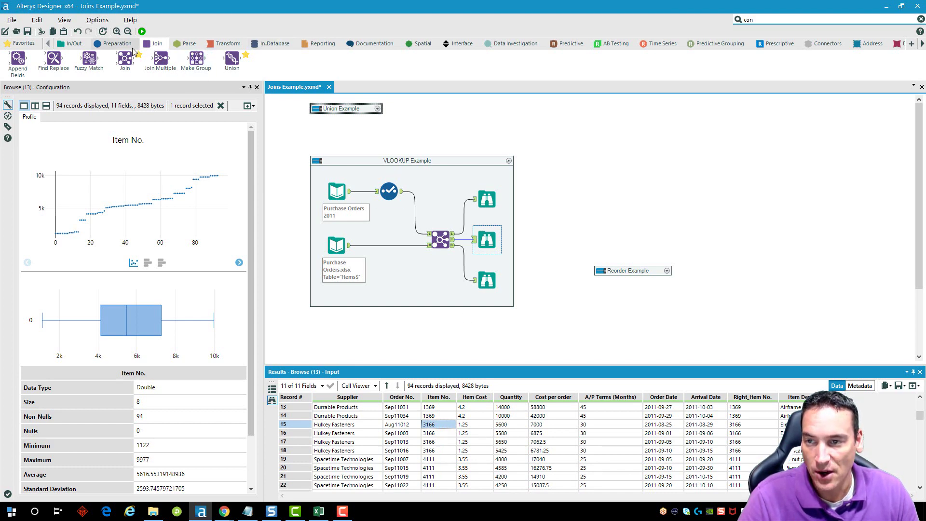
- Add a Select tool after the Join and delete the redundant Browse tool
left_click(107, 43)
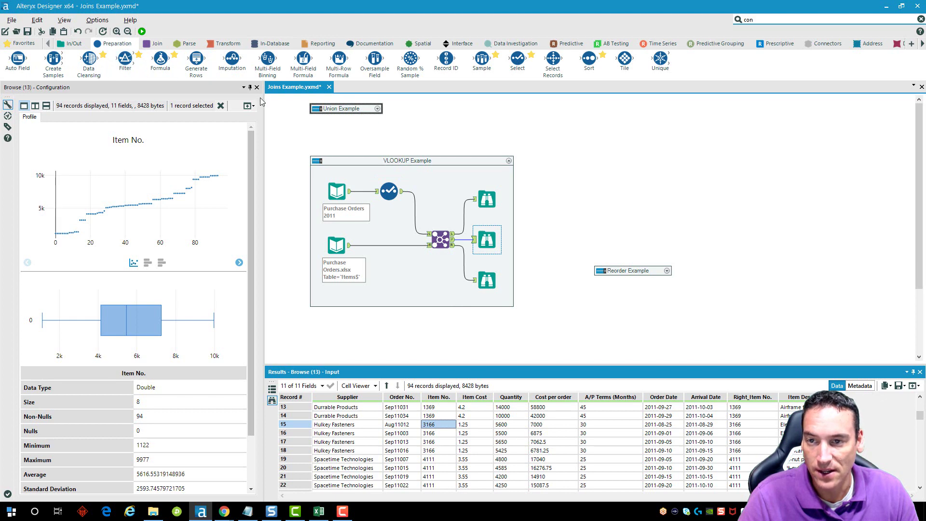
left_click_drag(518, 59, 490, 289)
left_click(489, 282)
left_click(507, 267)
key("Delete")
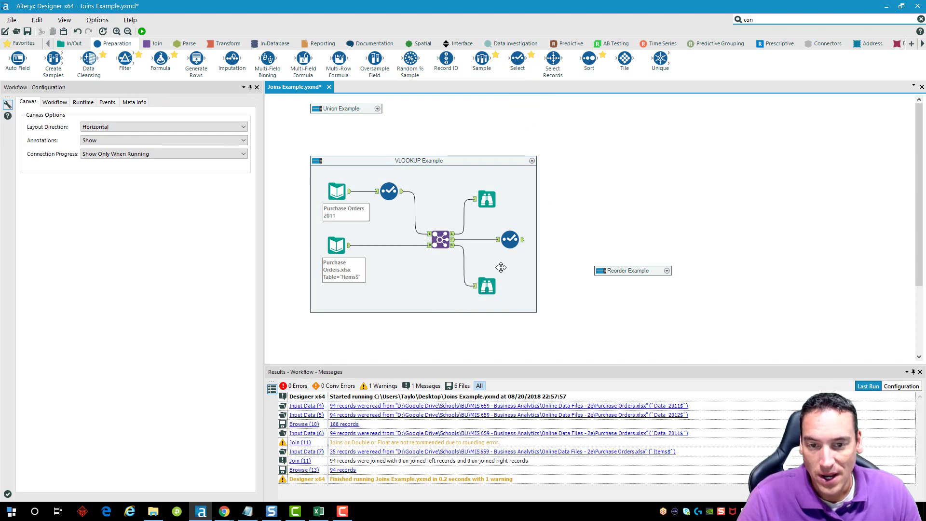
- Place the new Select tool inside the Reorder Example container next to the Join
left_click(510, 242)
left_click_drag(509, 243, 493, 242)
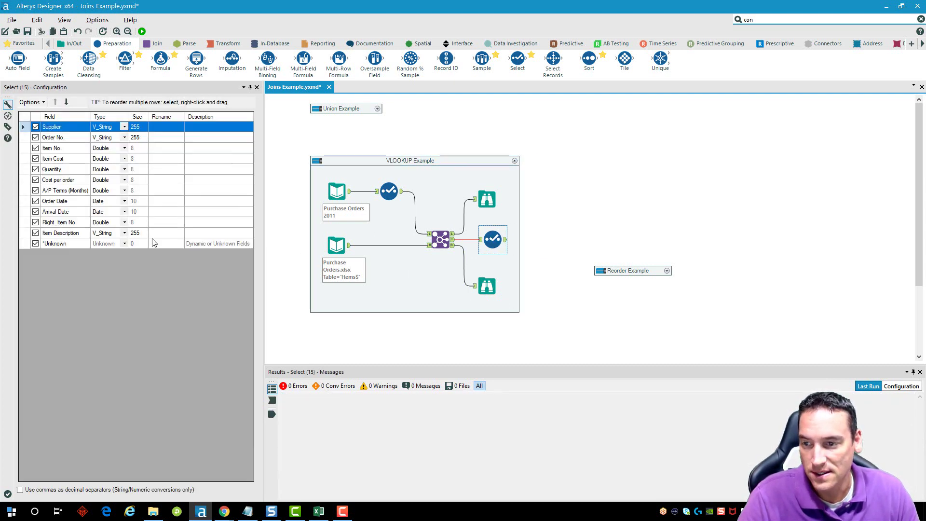
left_click(643, 271)
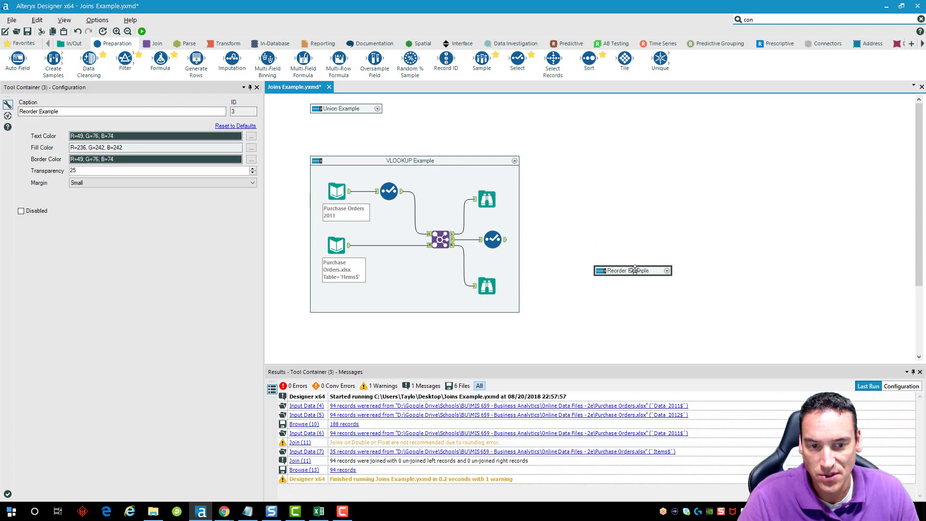
left_click_drag(647, 270, 617, 225)
left_click_drag(492, 237, 601, 161)
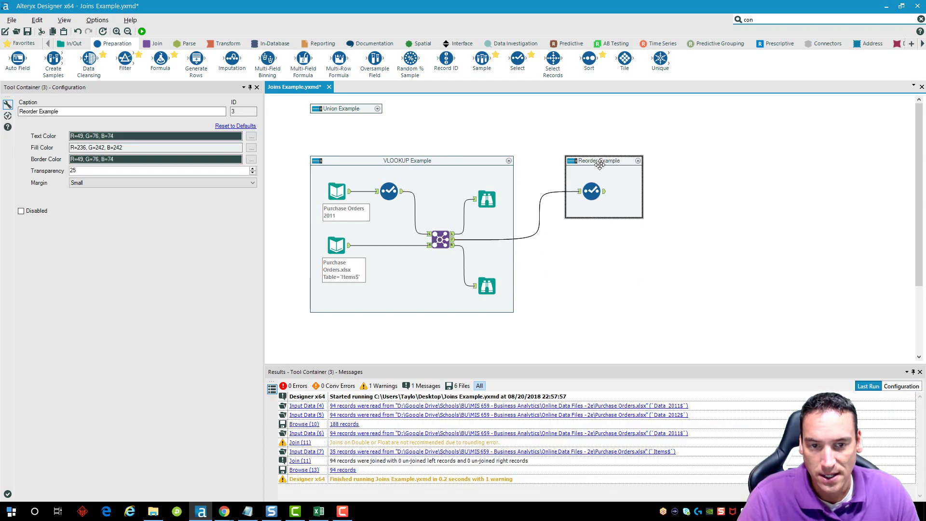
- Move Item Description up to just below Item No. in the Select, then attach a Browse after it
left_click(591, 191)
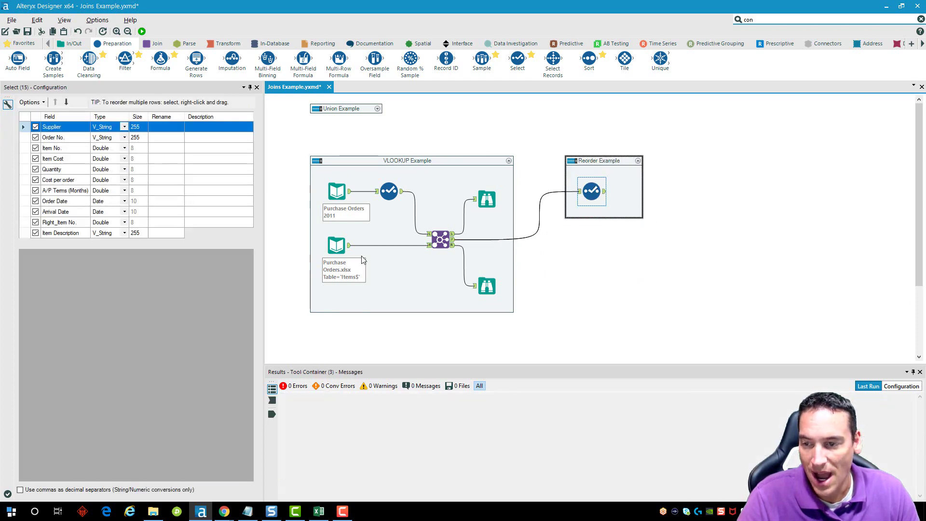
left_click(24, 234)
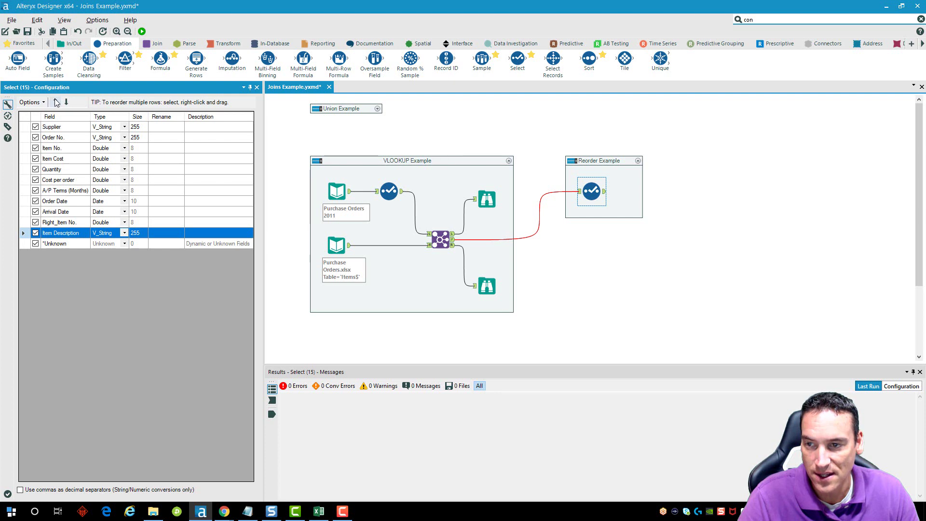
left_click(56, 102)
left_click(56, 103)
left_click(57, 102)
left_click(57, 102)
left_click(57, 102)
left_click(56, 102)
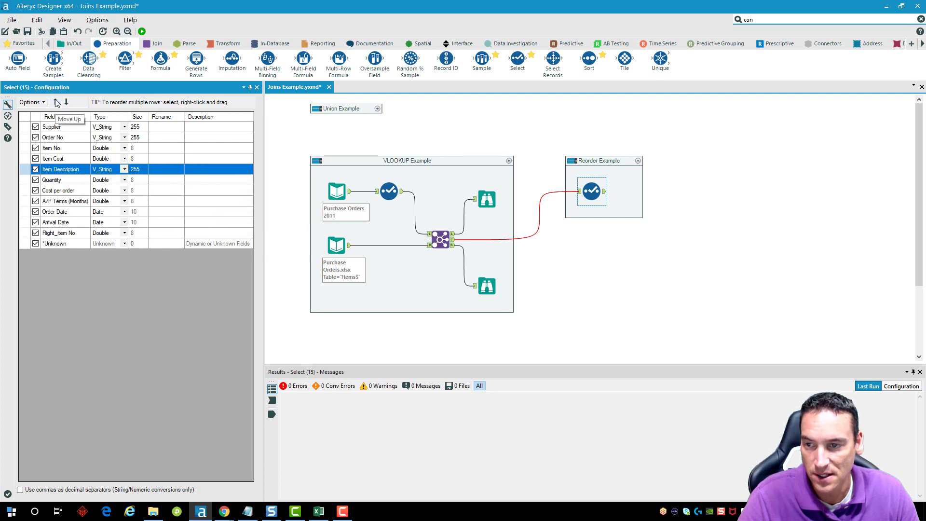
left_click(56, 102)
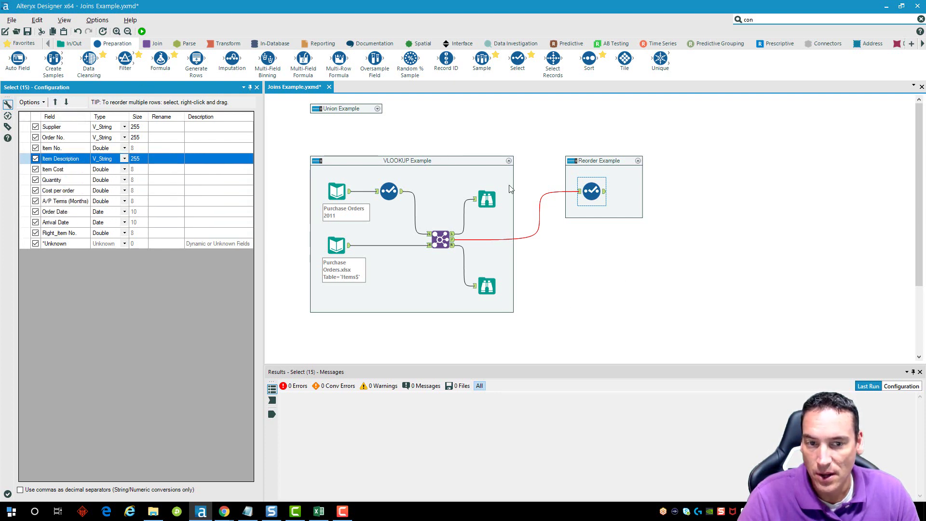
right_click(591, 191)
left_click(627, 319)
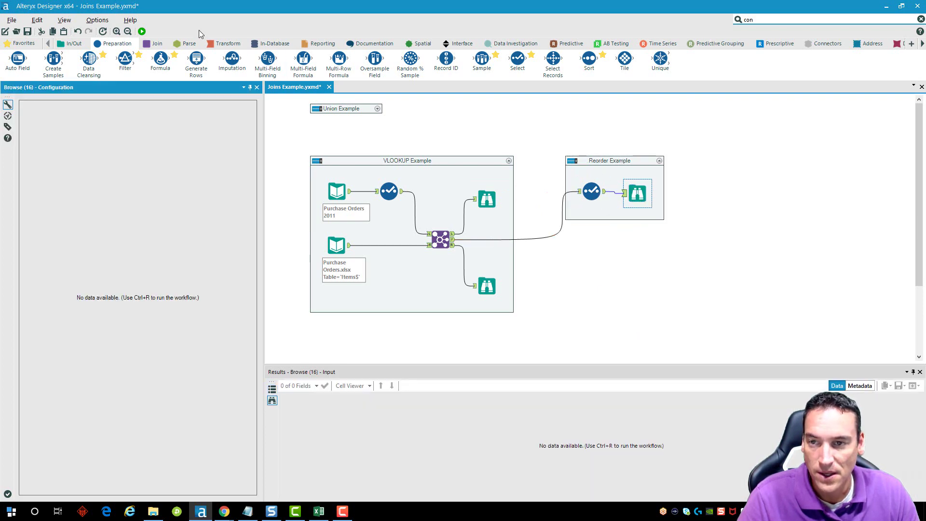
- Run the workflow and scroll through the reordered output in the Reorder Example Browse
left_click(142, 31)
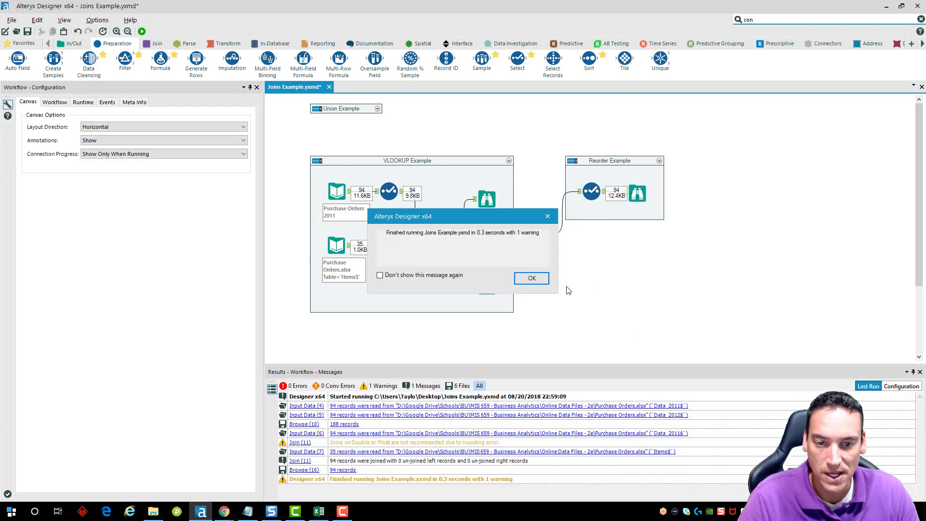
left_click(531, 279)
left_click(644, 193)
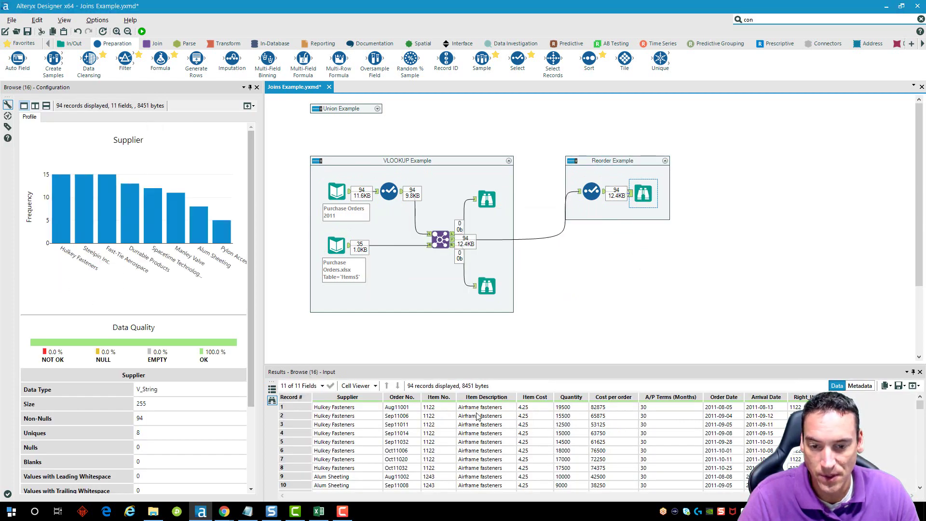
scroll(435, 427, "down", 2)
scroll(435, 428, "down", 2)
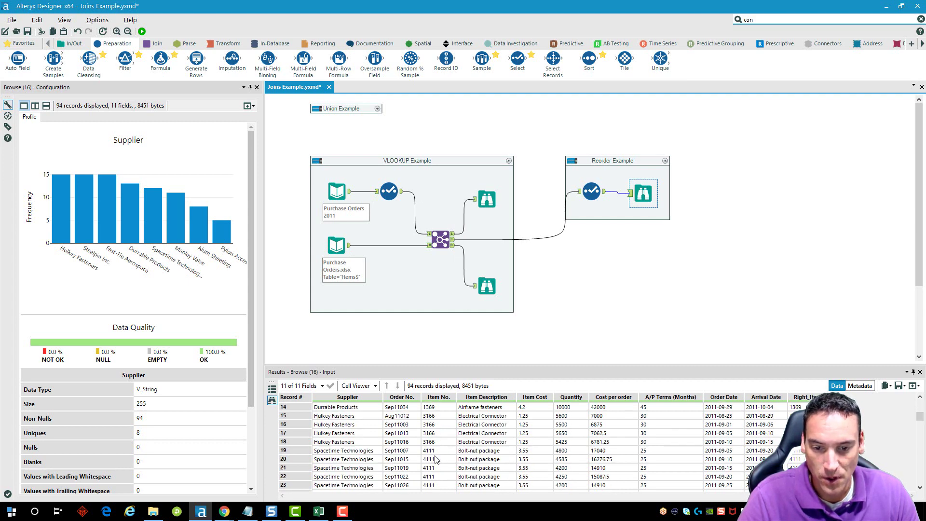
scroll(483, 455, "down", 4)
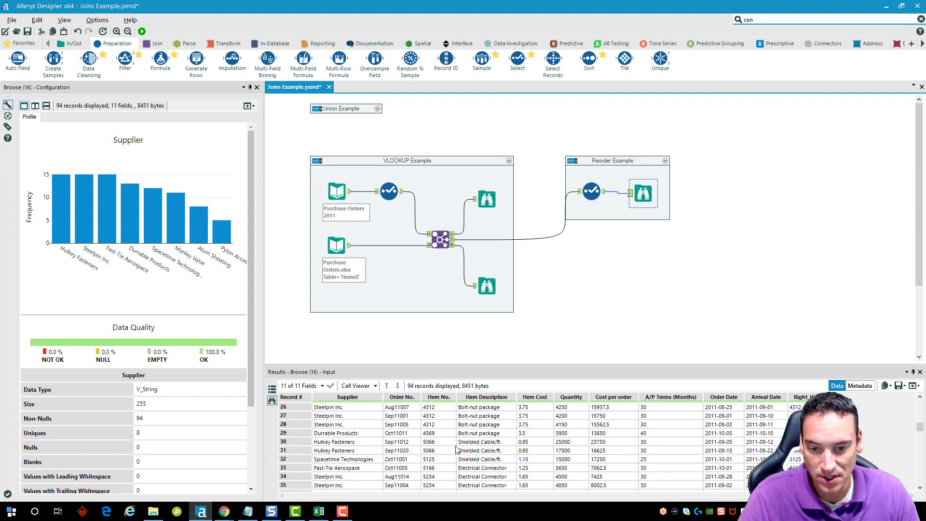
- Compare against the Items table preview, checking items 4111 and 5462 Shielded Cable/ft
left_click(336, 245)
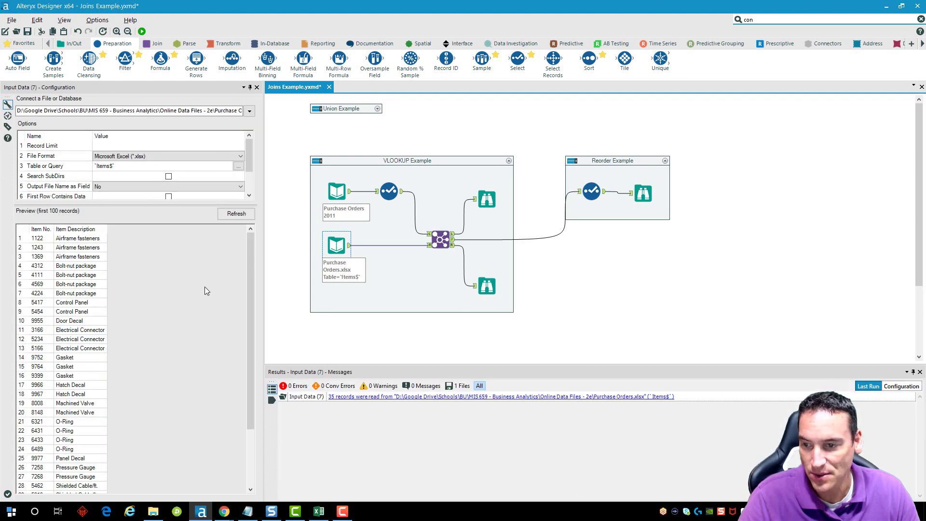
left_click(22, 276)
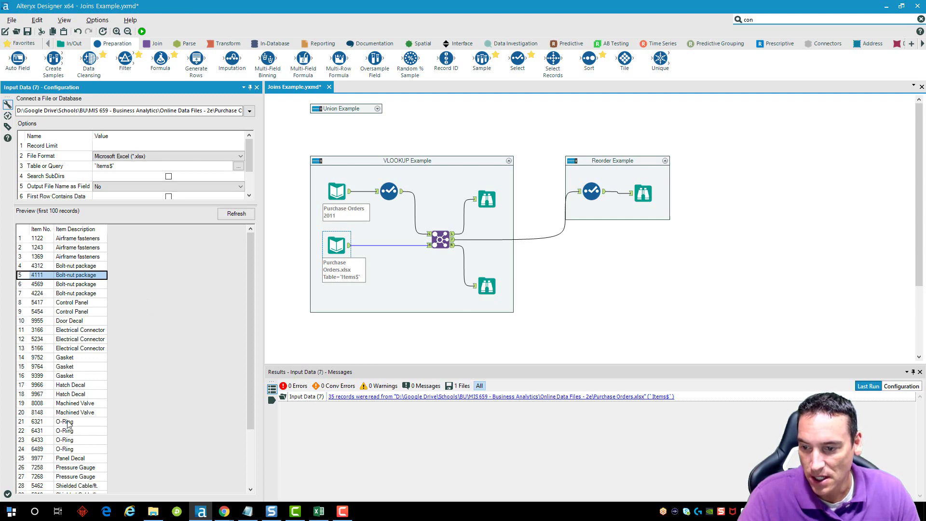
scroll(67, 411, "down", 1)
left_click(24, 459)
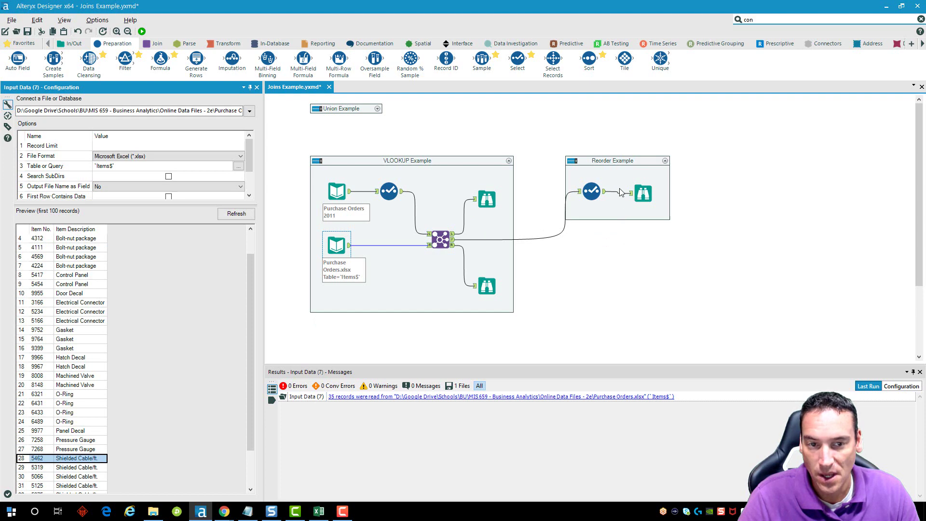
left_click(644, 287)
key("ctrl+r")
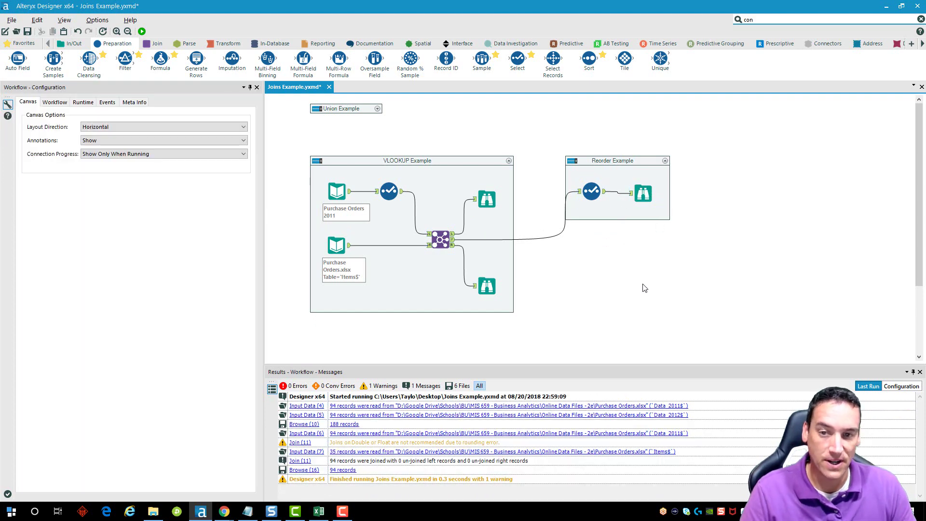